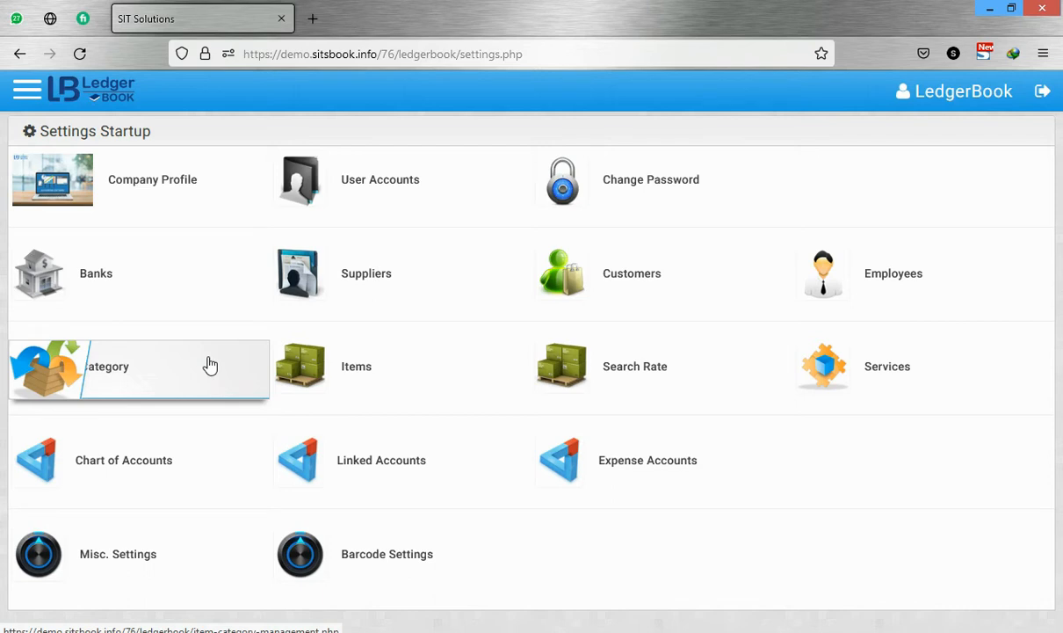
- Open item category management and add a main category titled LATOPS
click(205, 366)
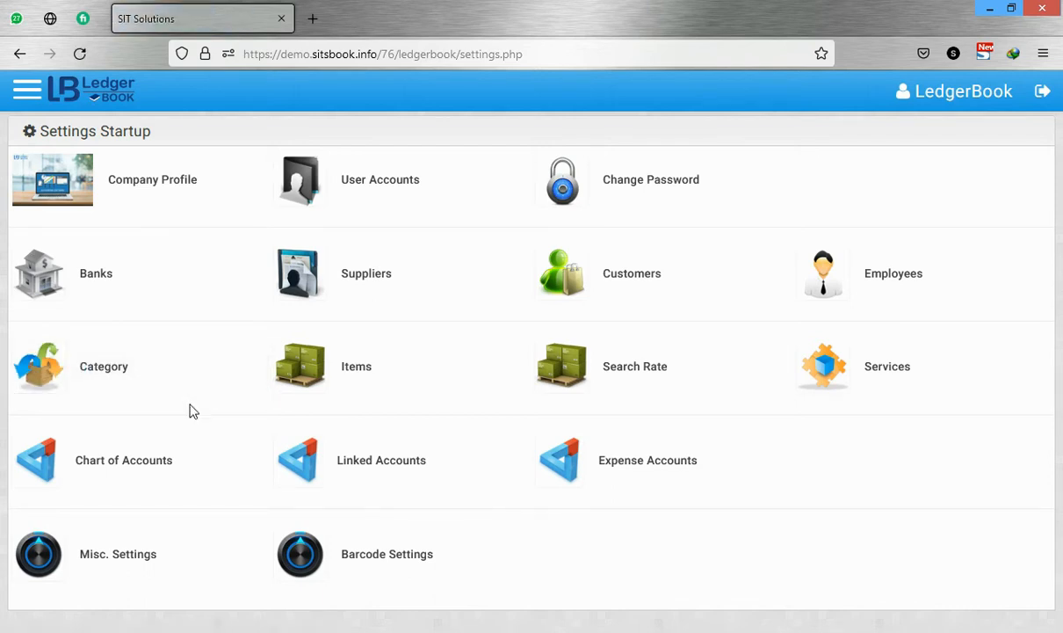
click(134, 384)
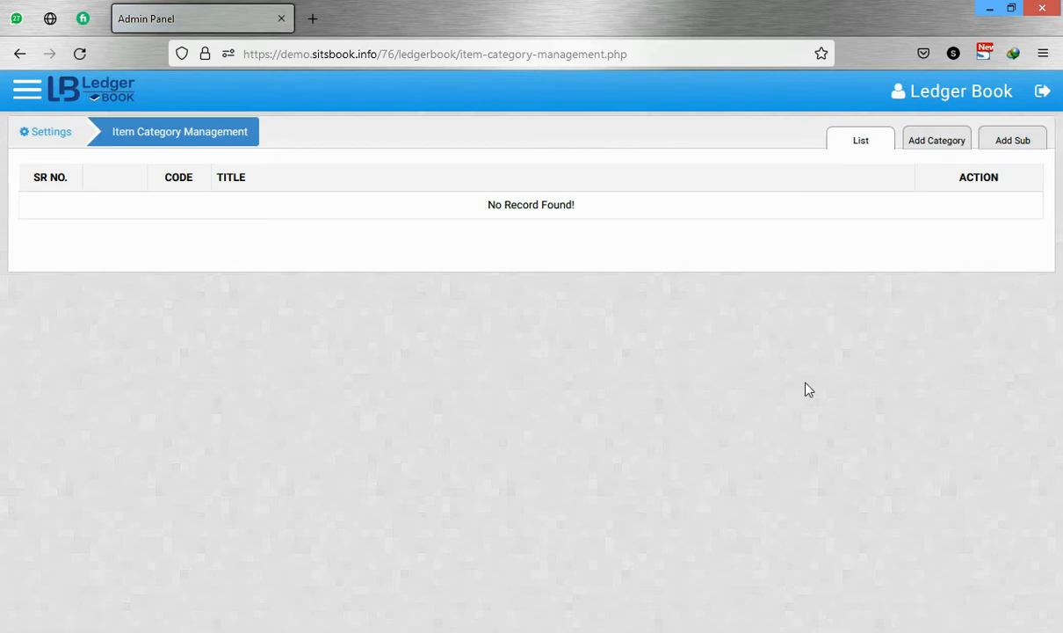
double_click(546, 207)
click(905, 253)
click(950, 142)
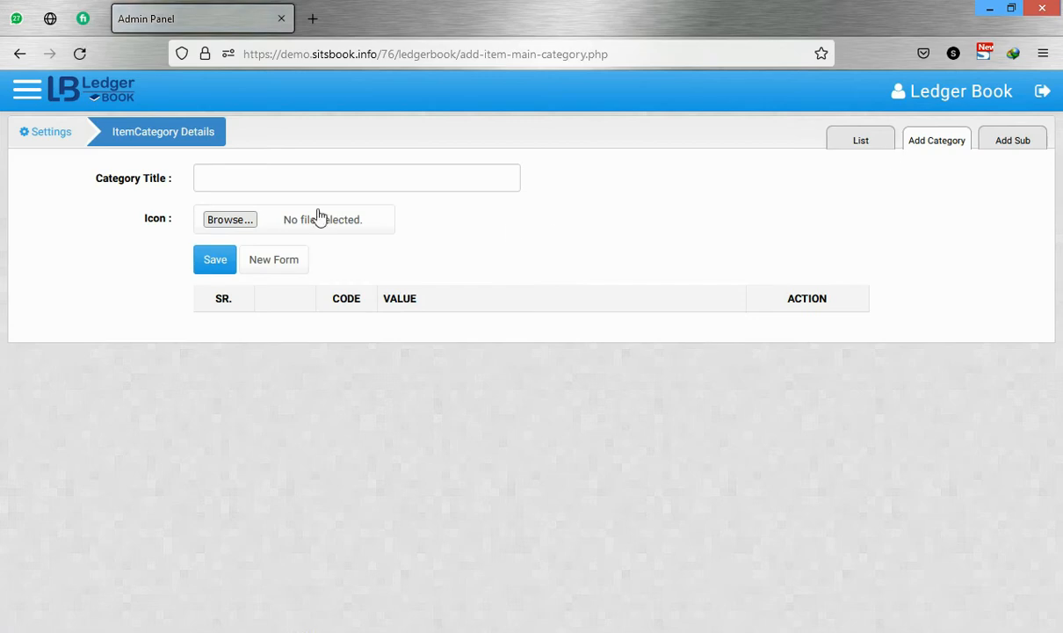
click(245, 181)
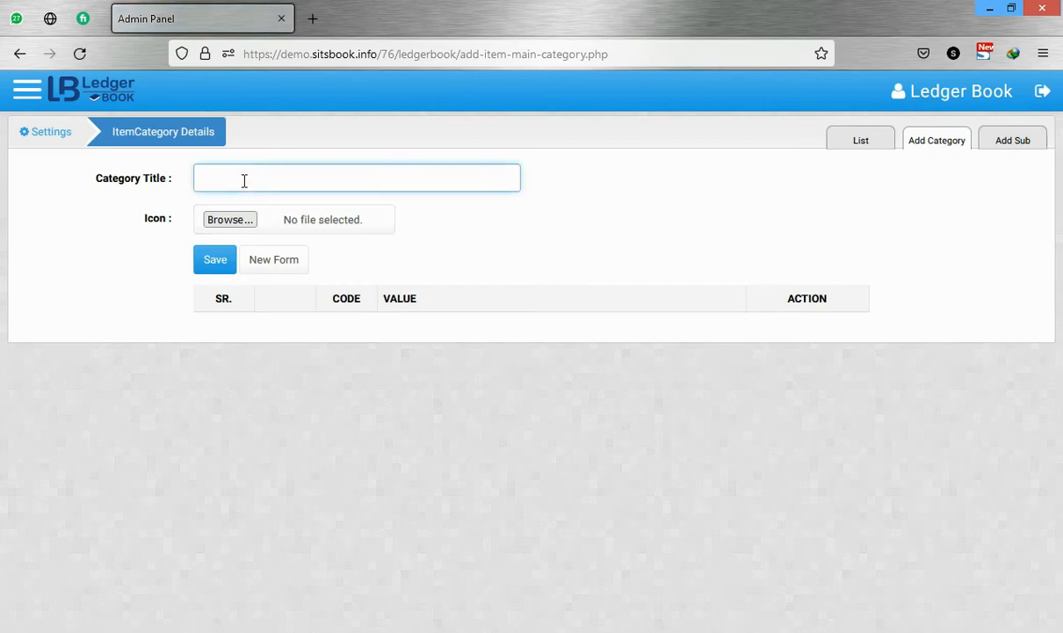
text(LATOPS)
click(215, 262)
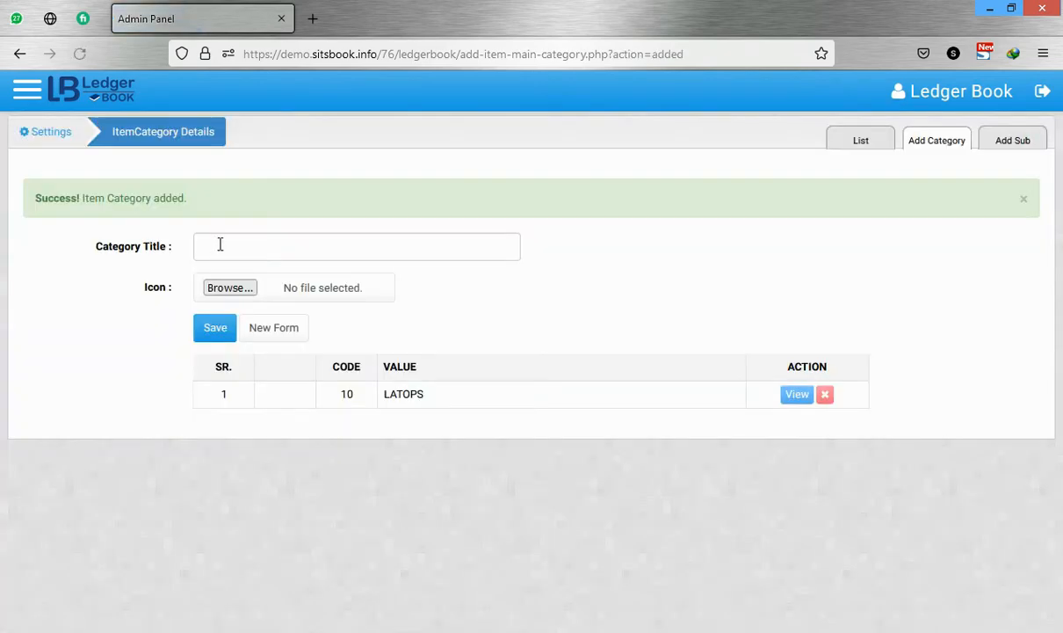
- Add two more main item categories titled MOUSE and KEY BOARD, saving each one
click(220, 244)
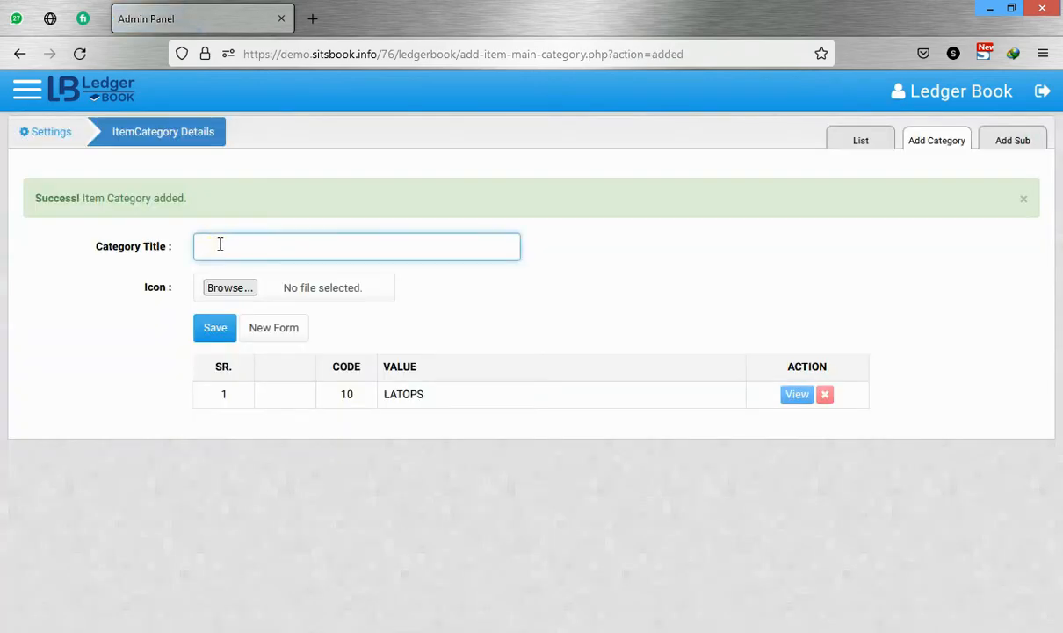
text(MOUSE)
click(218, 330)
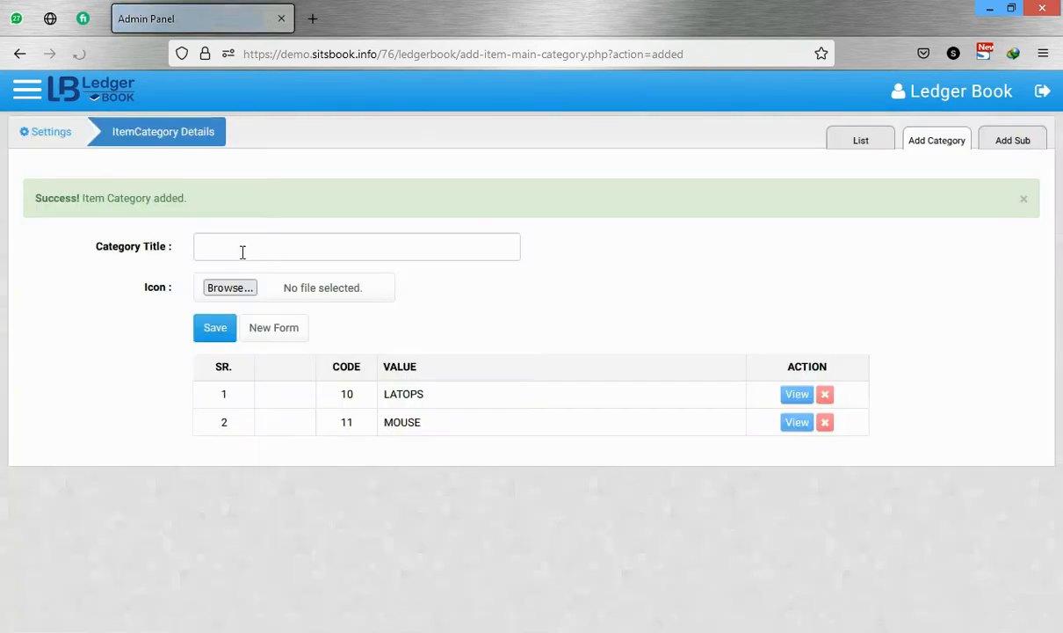
click(242, 251)
text(KE)
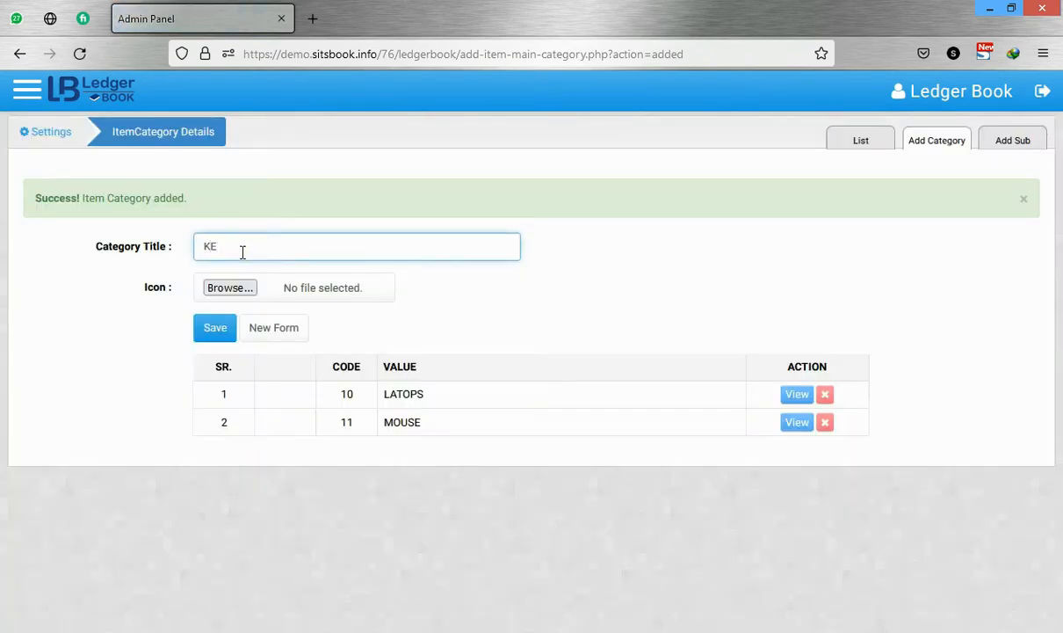
text(Y BOARD)
click(216, 329)
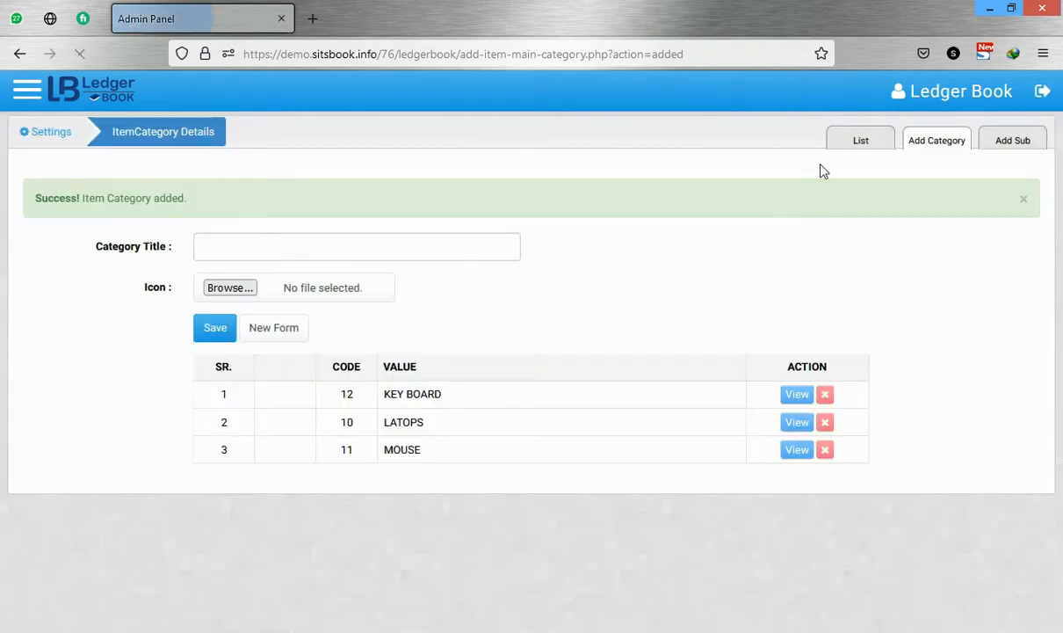
- Show the item category list and review the titles of the saved categories
click(849, 144)
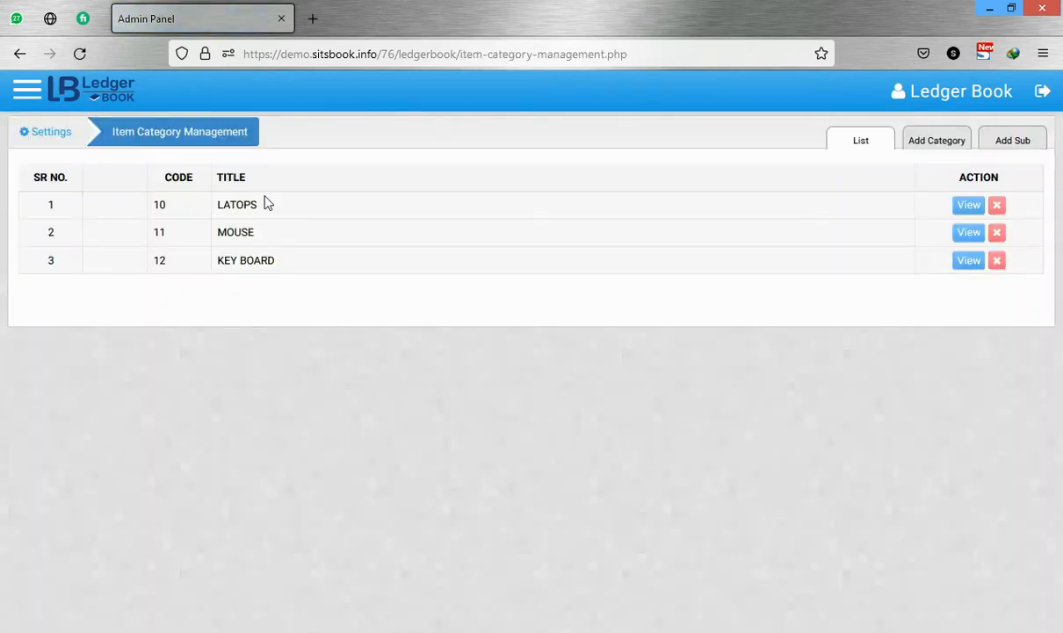
double_click(250, 205)
double_click(246, 232)
click(248, 256)
double_click(249, 256)
triple_click(249, 256)
click(298, 315)
double_click(256, 204)
double_click(253, 232)
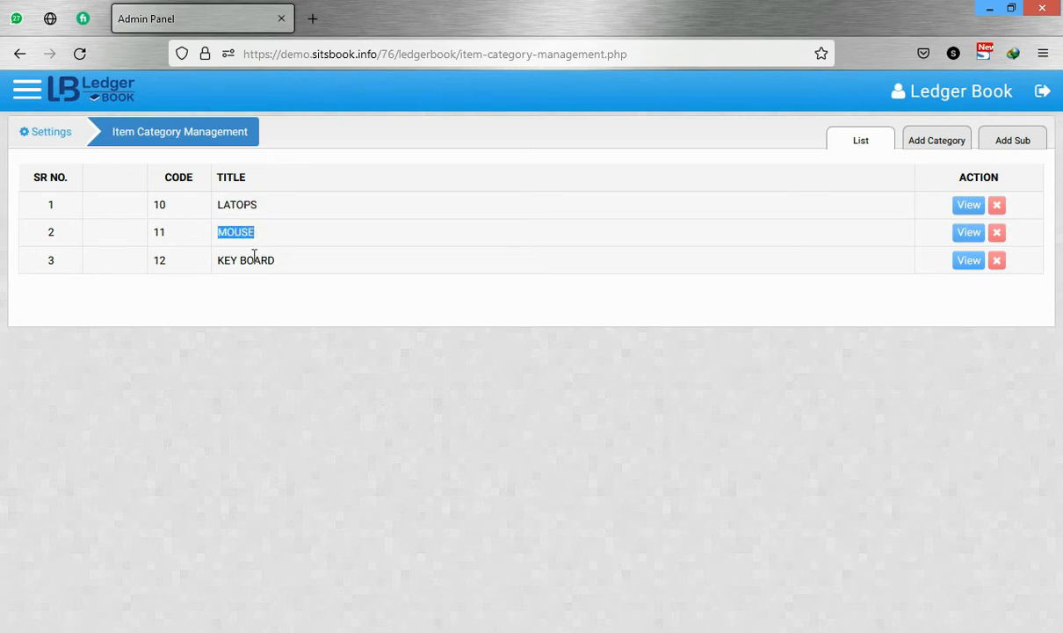
triple_click(255, 259)
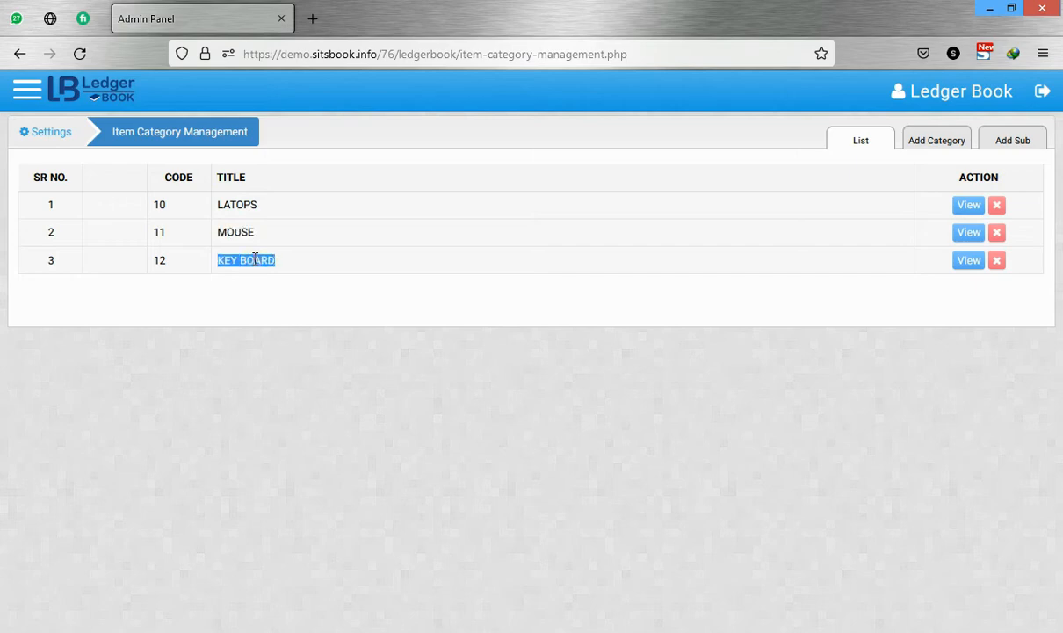
click(254, 258)
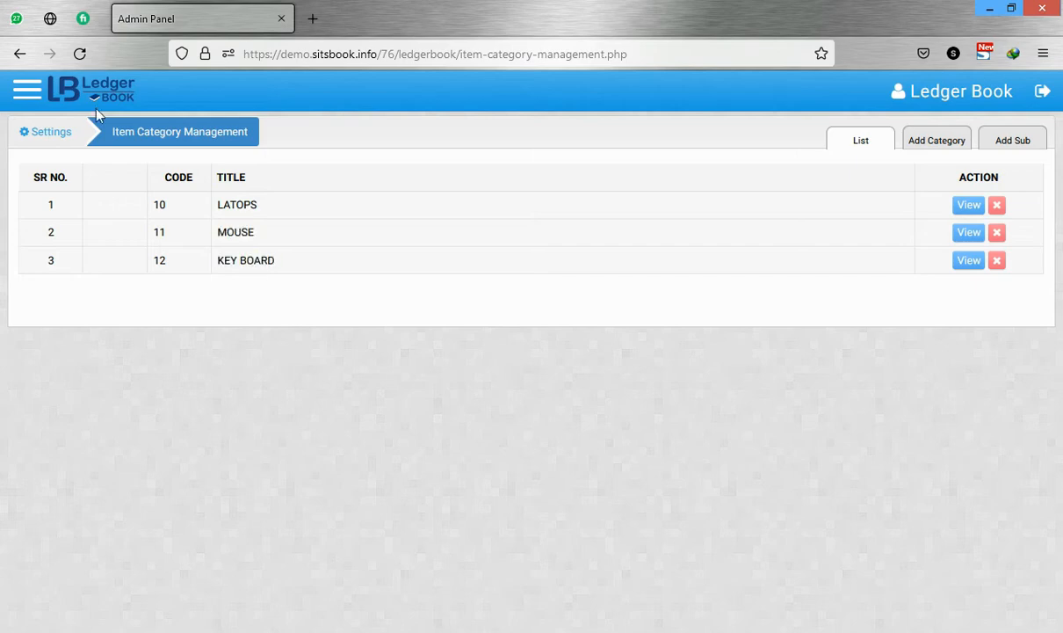
click(236, 283)
click(285, 308)
- Go from the settings page to items management and search for items without any filter
click(66, 147)
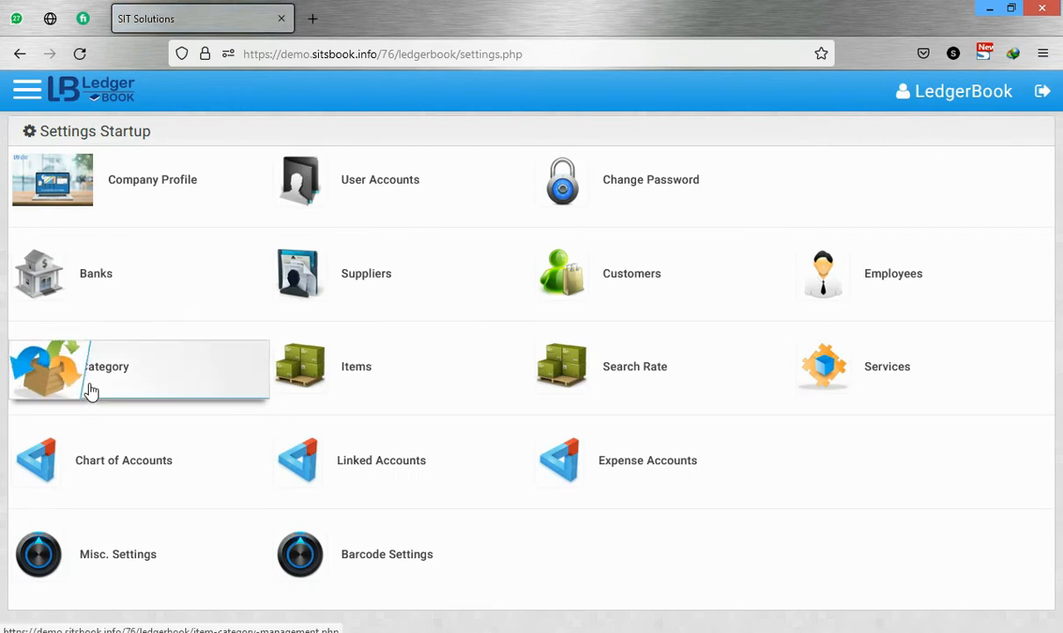
click(359, 379)
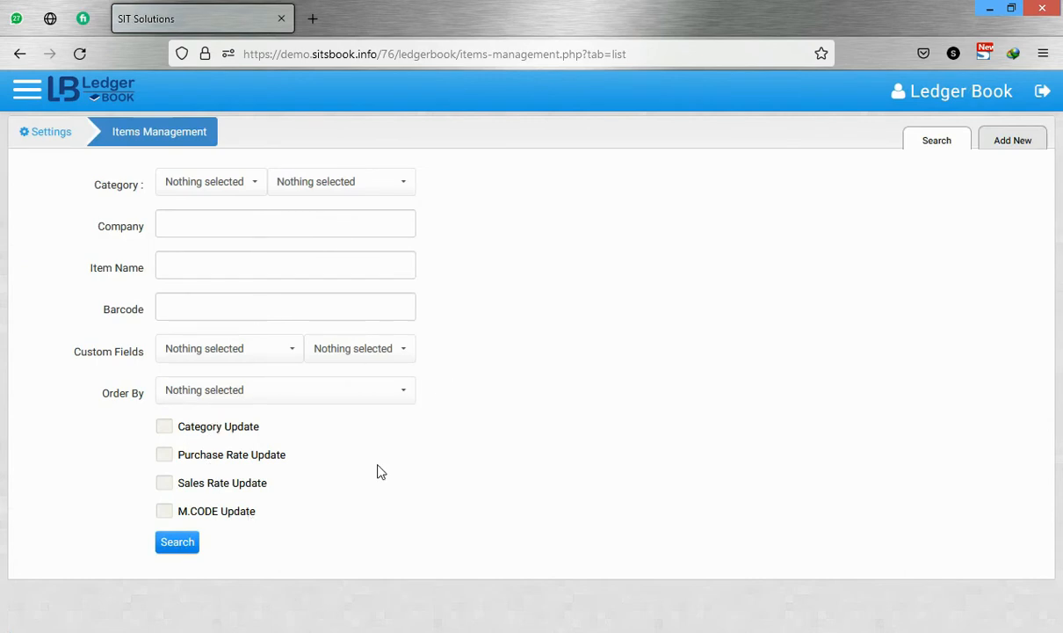
click(233, 183)
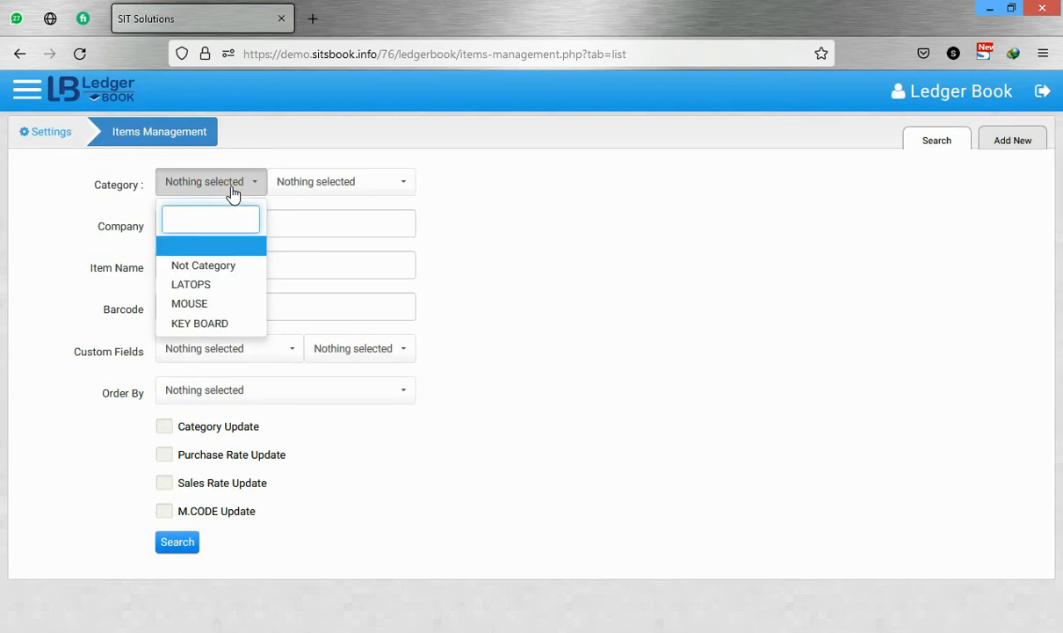
click(233, 190)
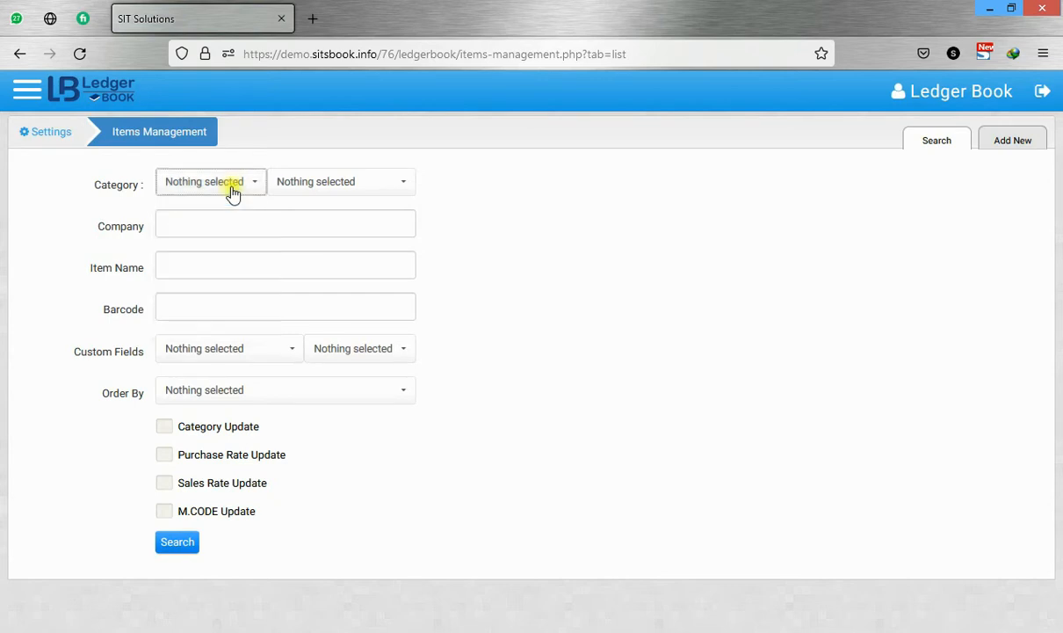
click(209, 301)
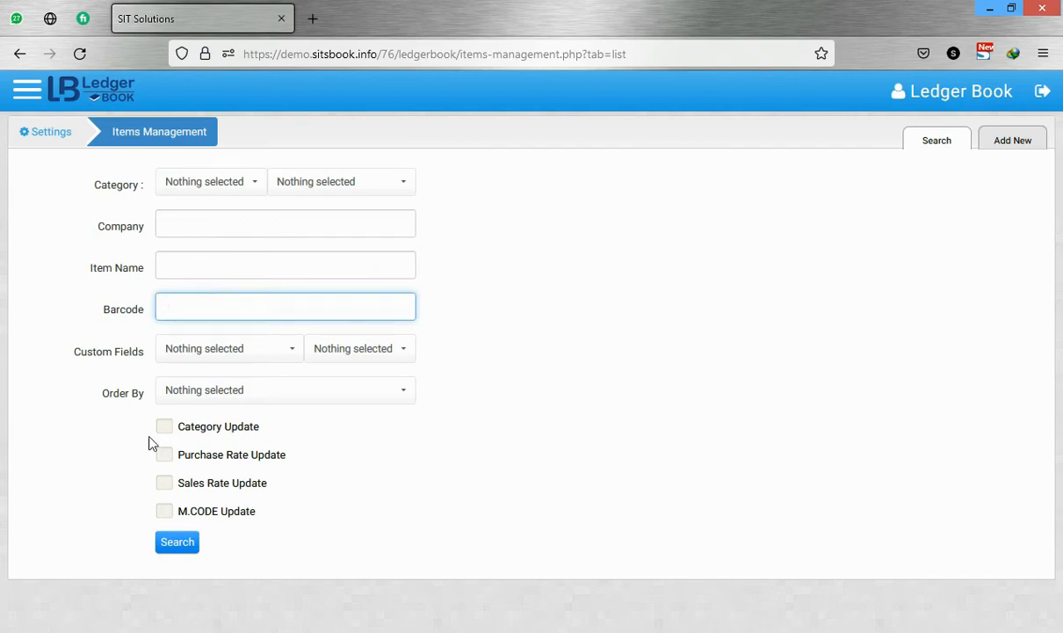
click(180, 545)
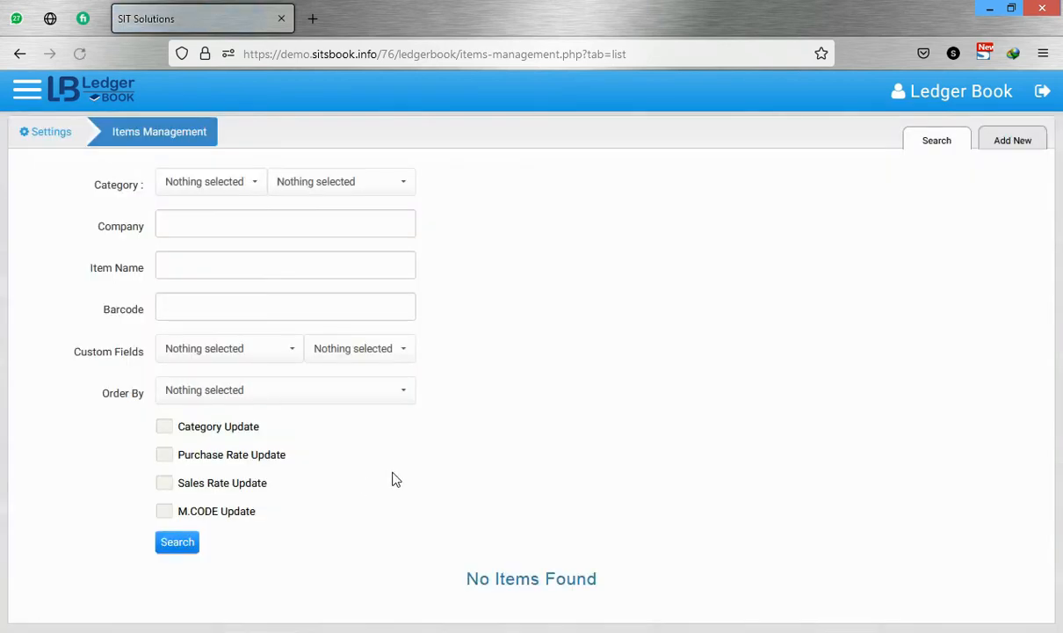
click(175, 549)
triple_click(470, 578)
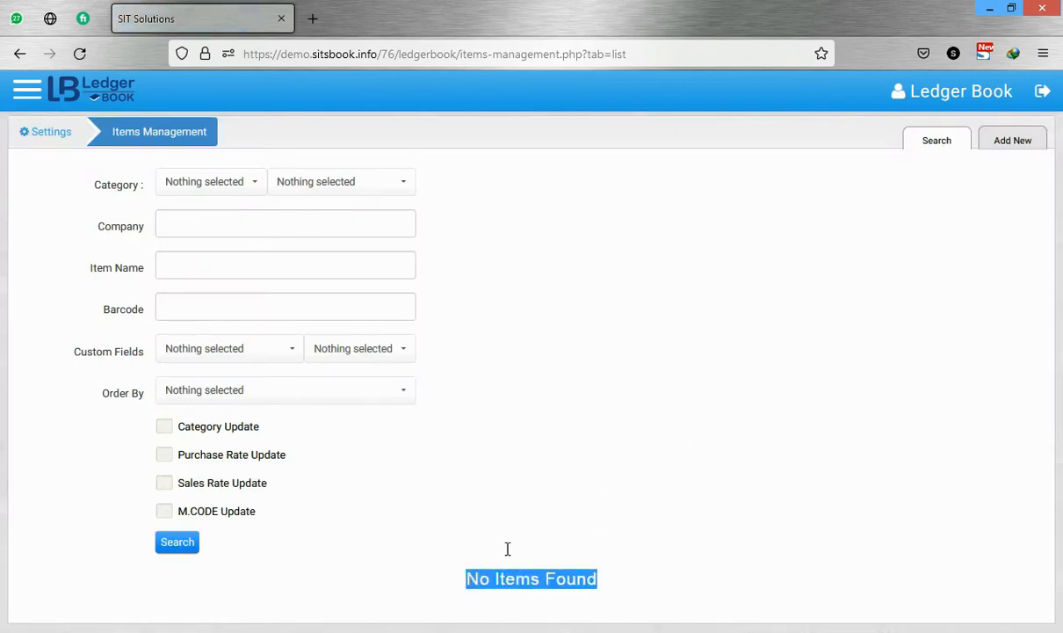
click(613, 495)
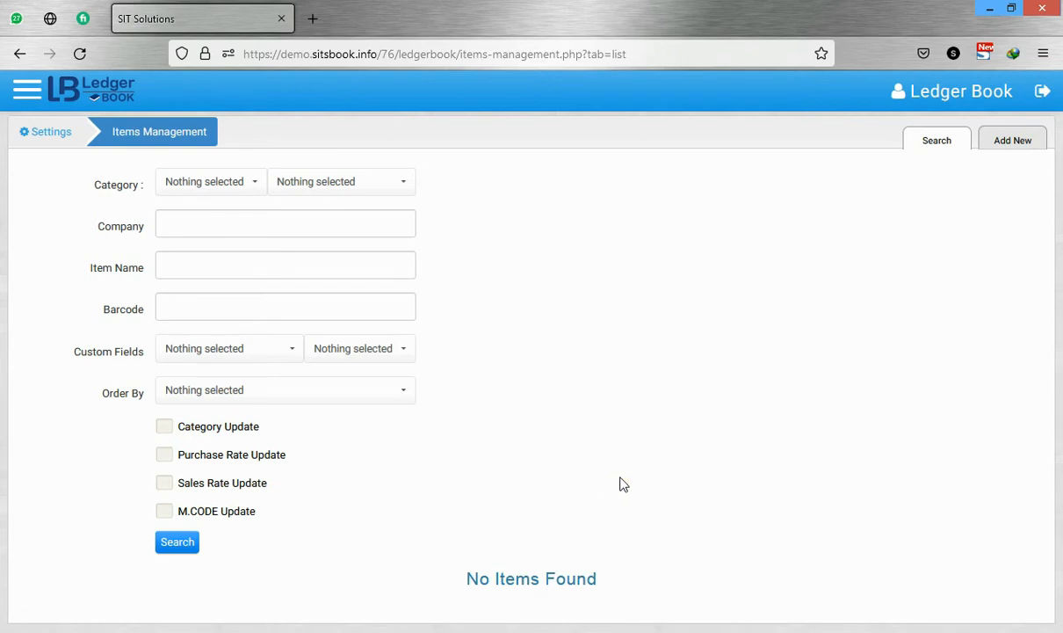
- Start a new item in the KEY BOARD category with the title KEY BOARD DELL H222
click(1014, 145)
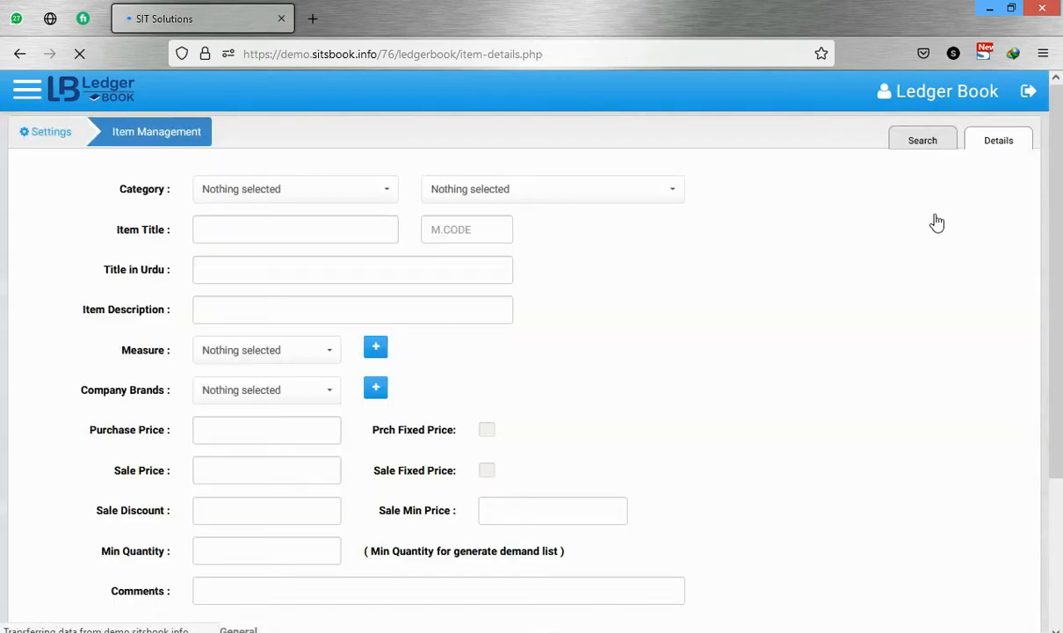
triple_click(143, 196)
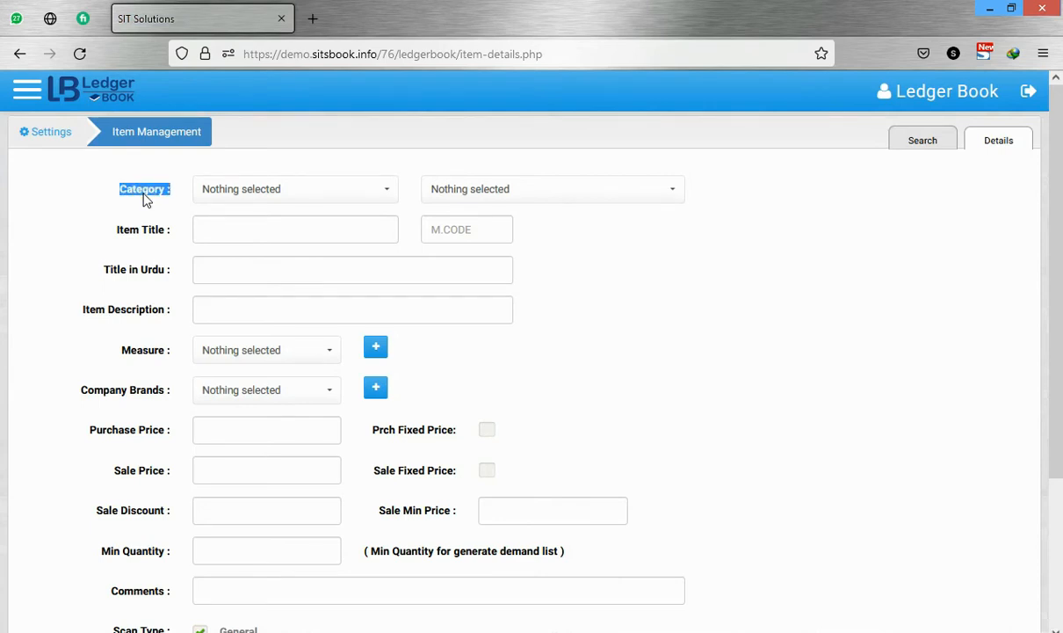
click(352, 201)
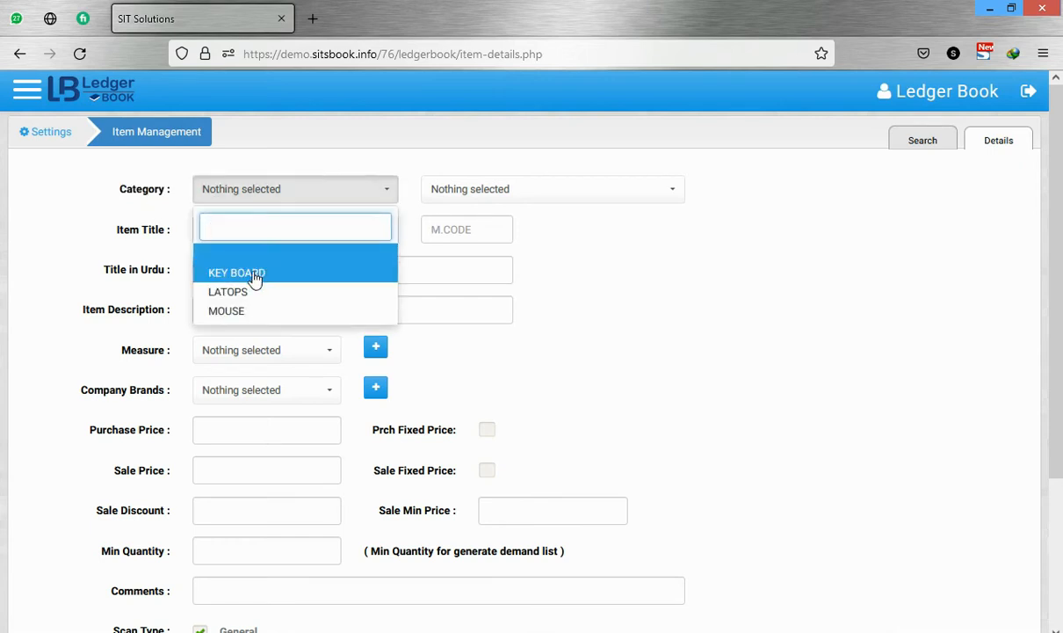
click(254, 275)
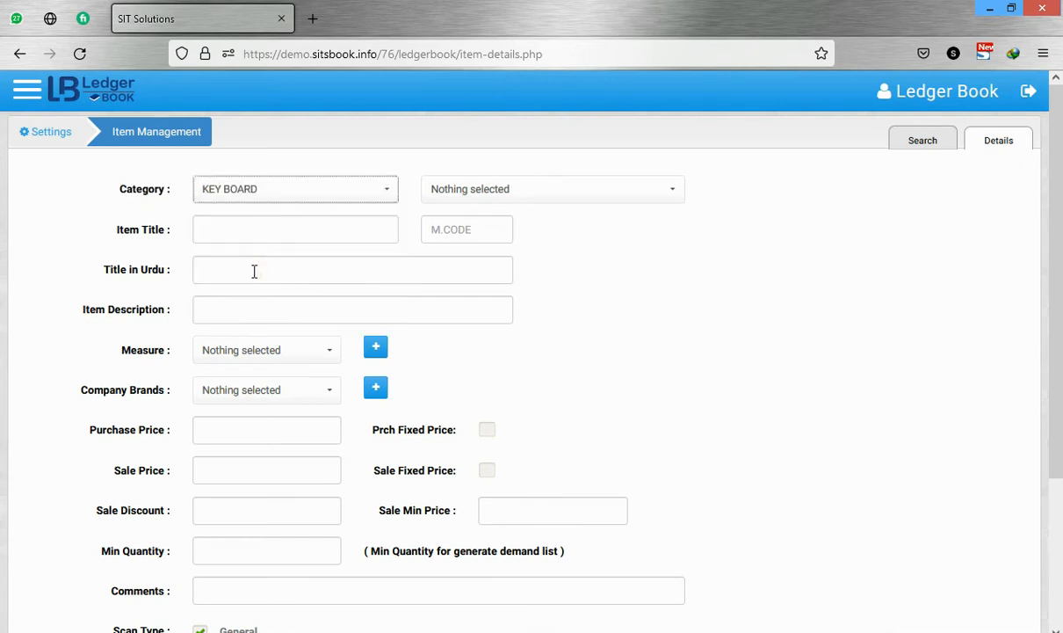
click(228, 232)
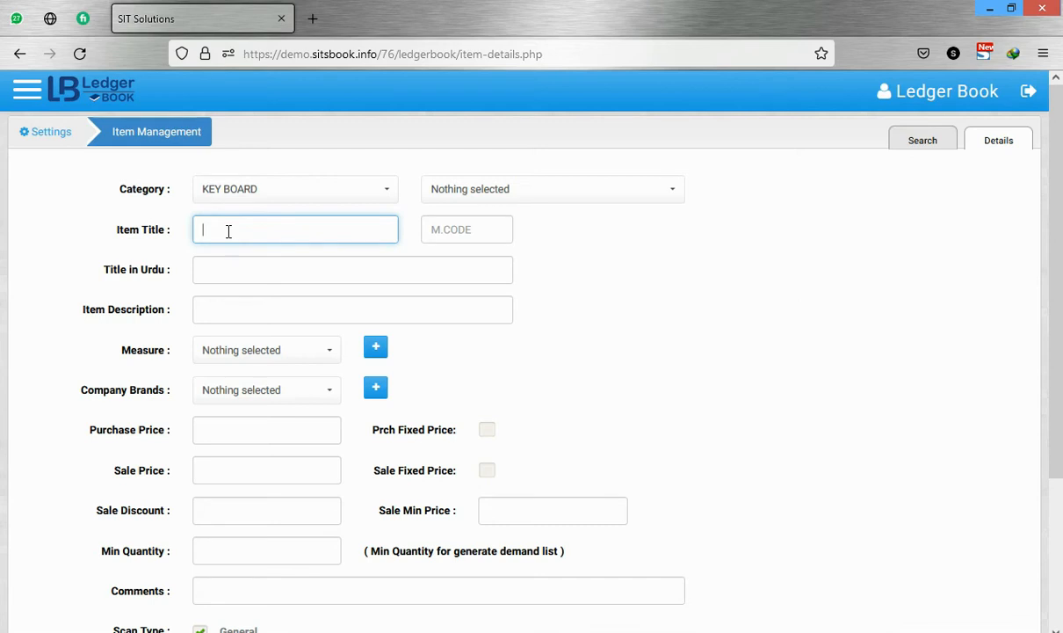
text(KEY BOARD DELL H222)
- Set the new item's measure to PCS, leaving the Urdu title and description empty
click(225, 266)
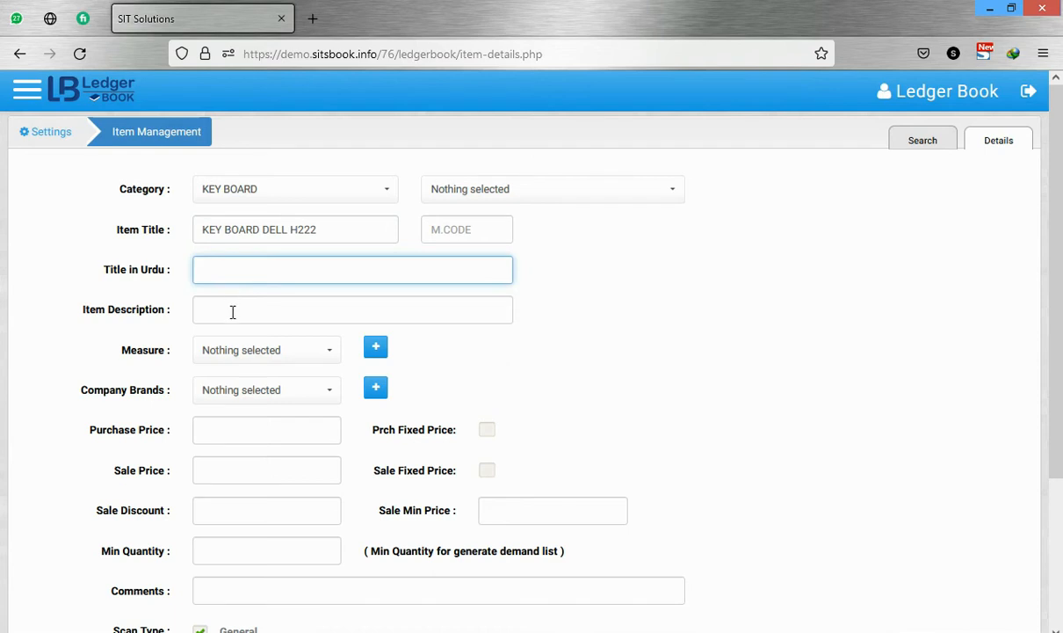
click(286, 316)
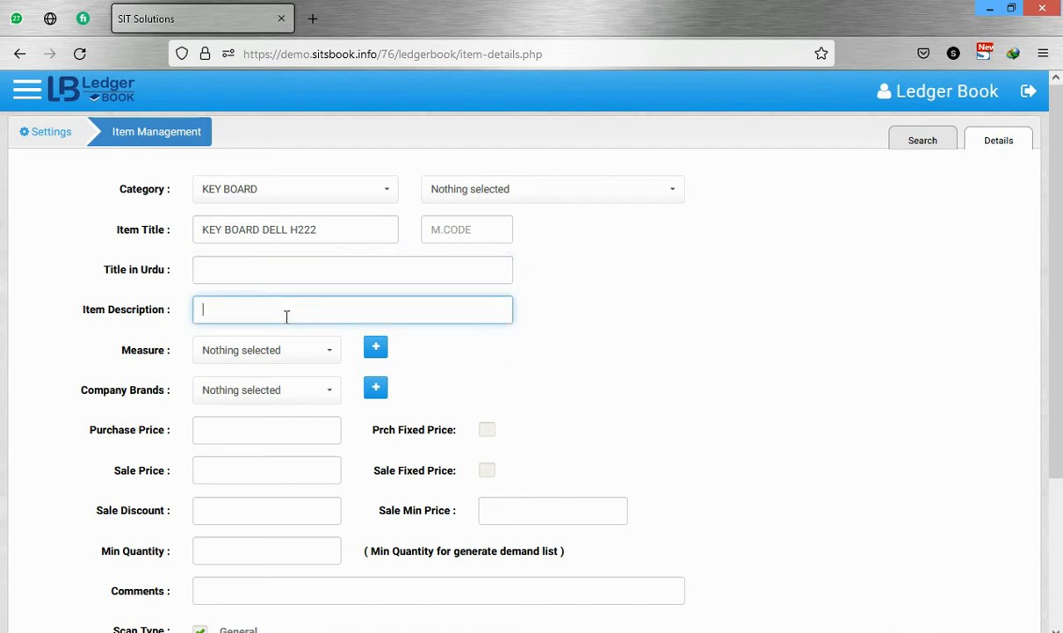
click(132, 373)
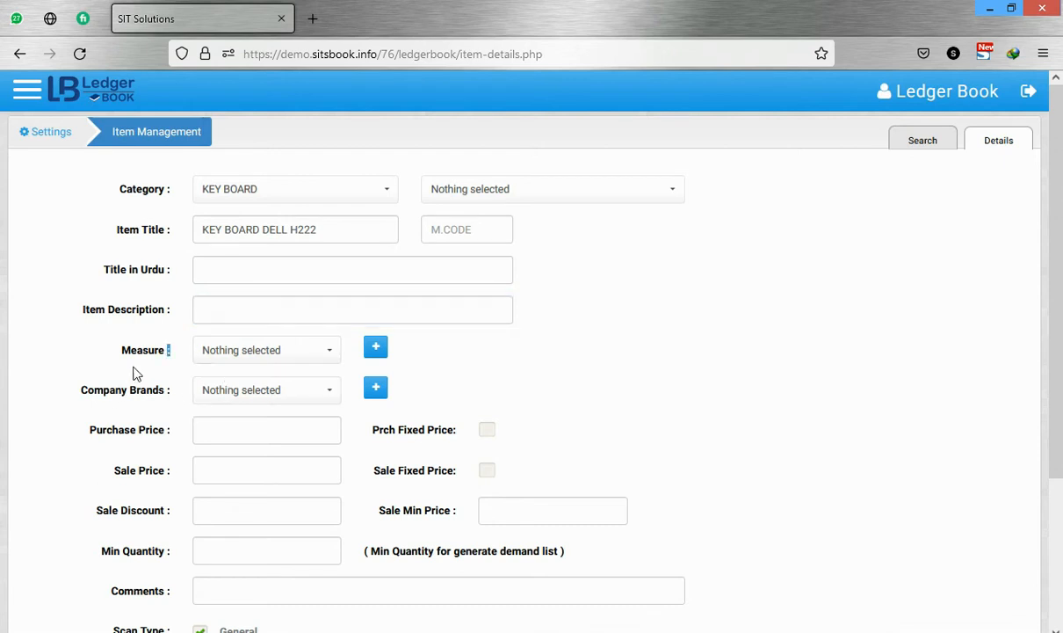
double_click(138, 351)
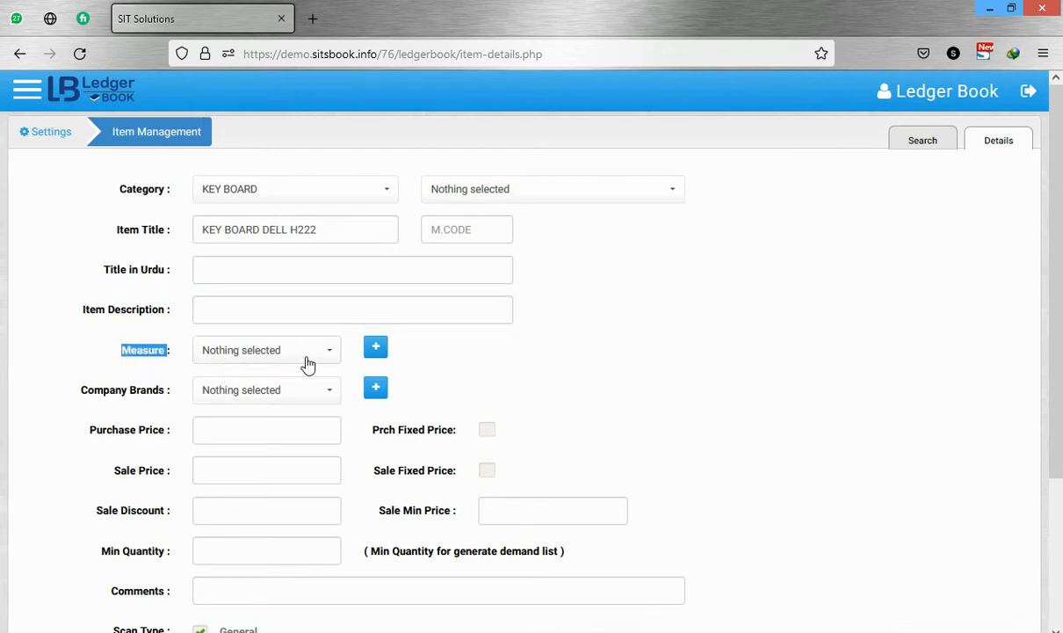
click(101, 360)
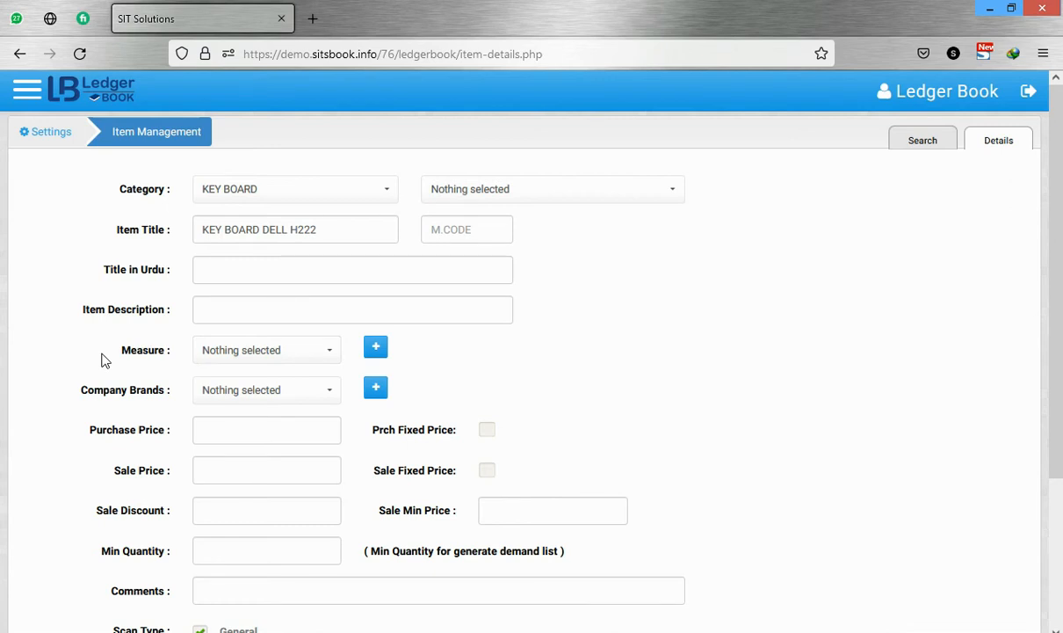
triple_click(314, 227)
click(314, 227)
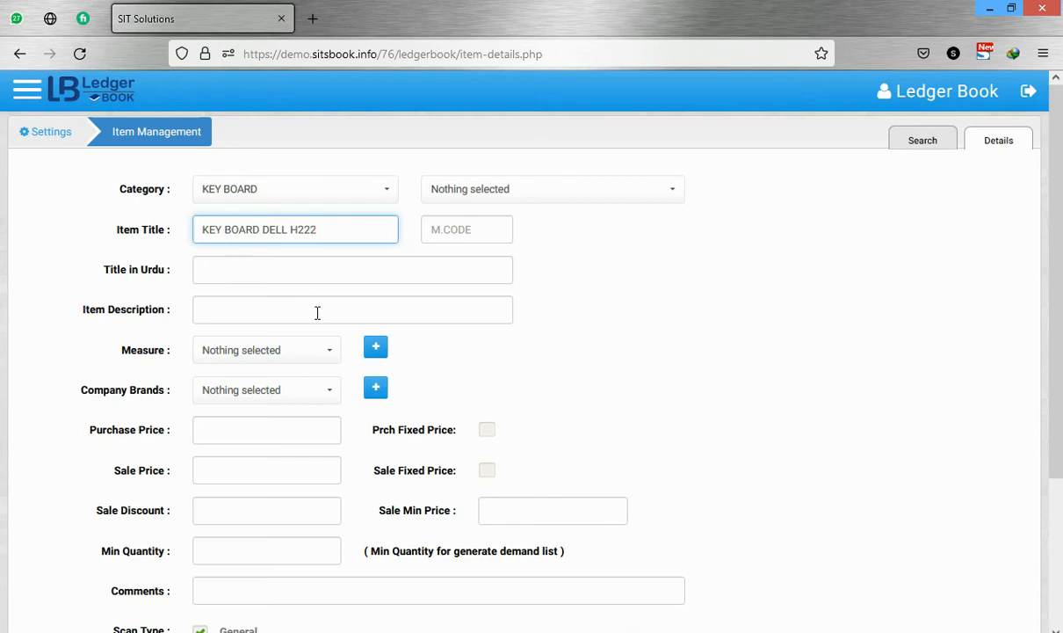
click(325, 353)
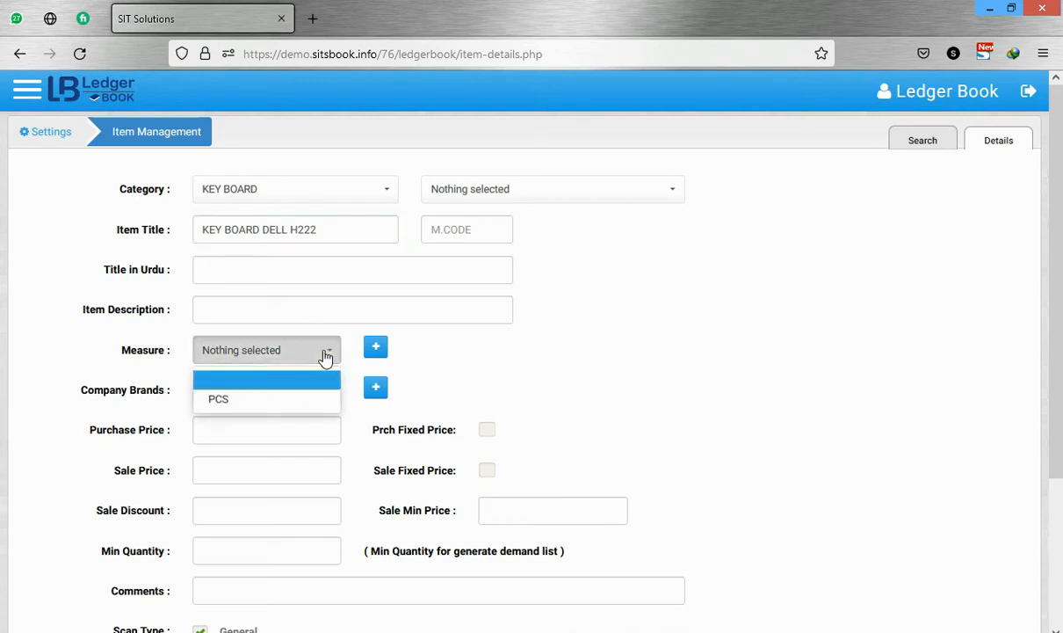
click(251, 402)
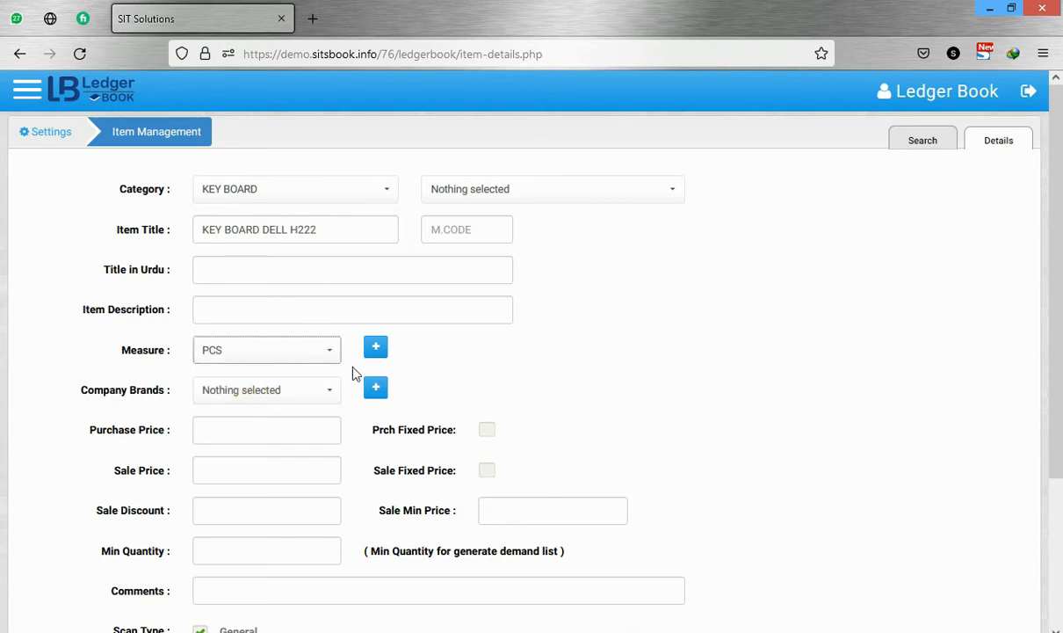
click(377, 351)
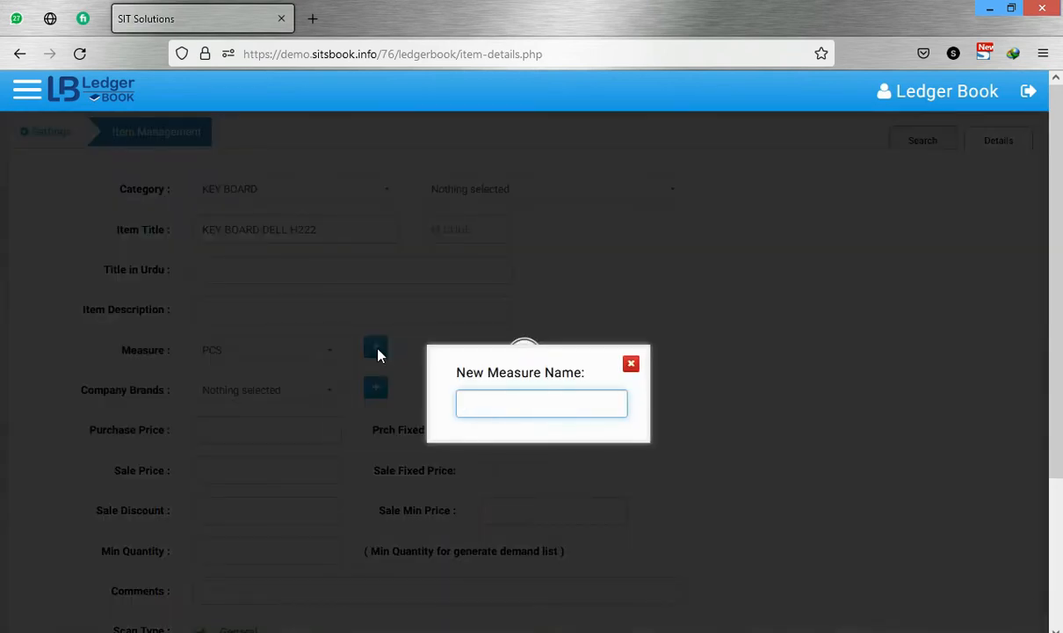
text(PCS)
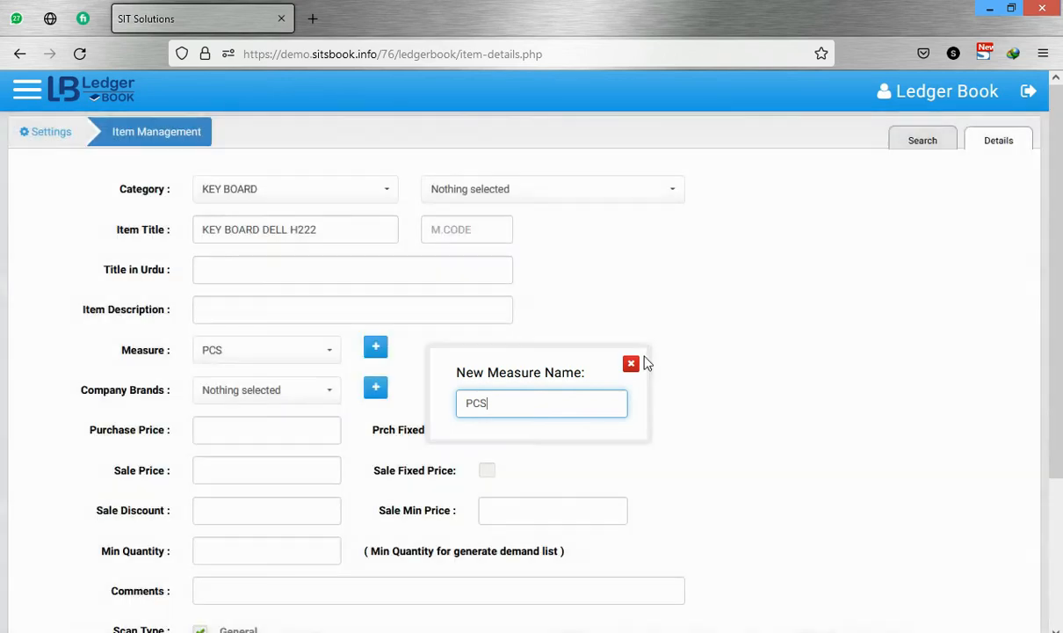
click(632, 363)
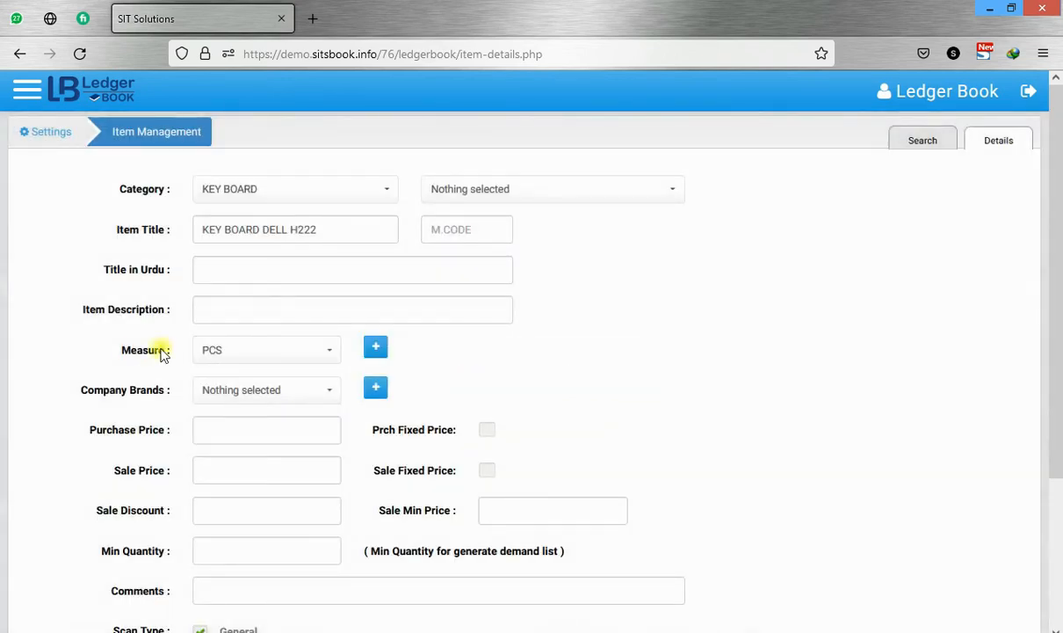
triple_click(161, 351)
click(81, 369)
- Check the available company brands and the new brand name entry, leaving the item's brand unselected
click(235, 403)
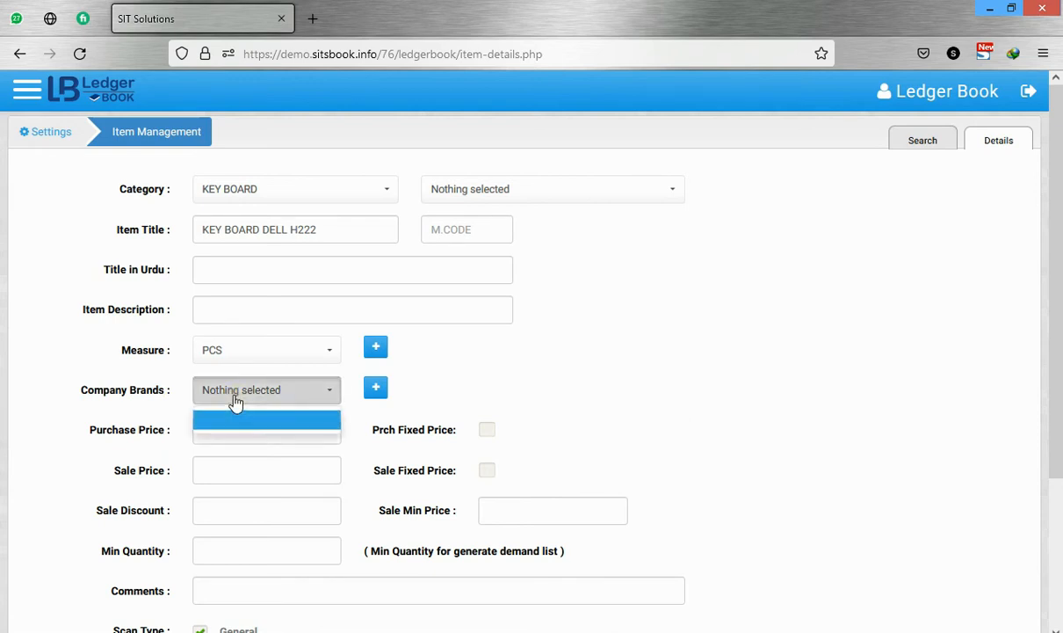
click(235, 402)
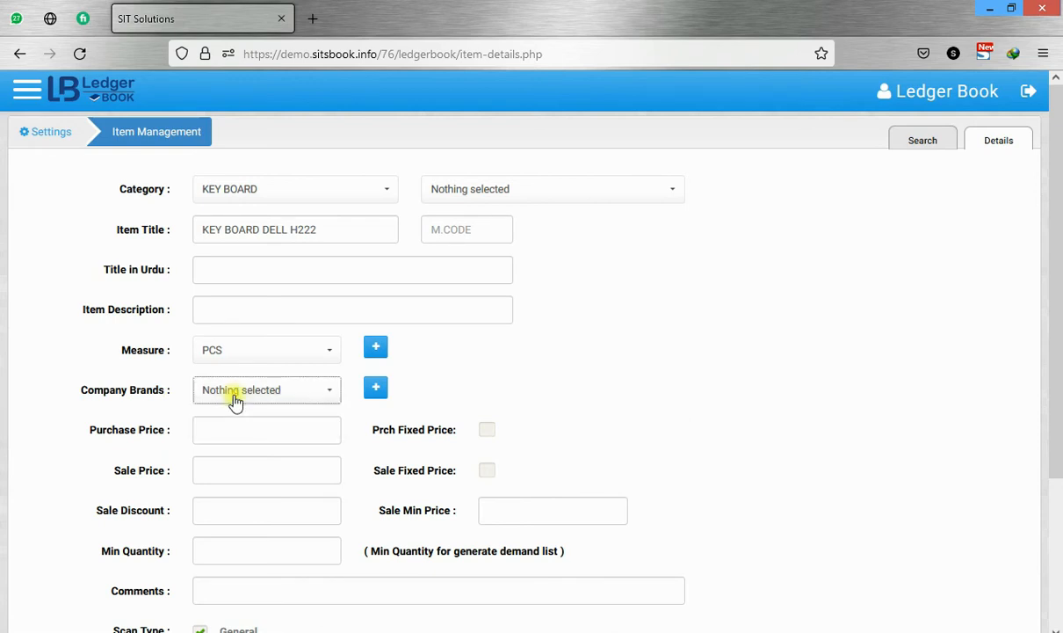
click(375, 390)
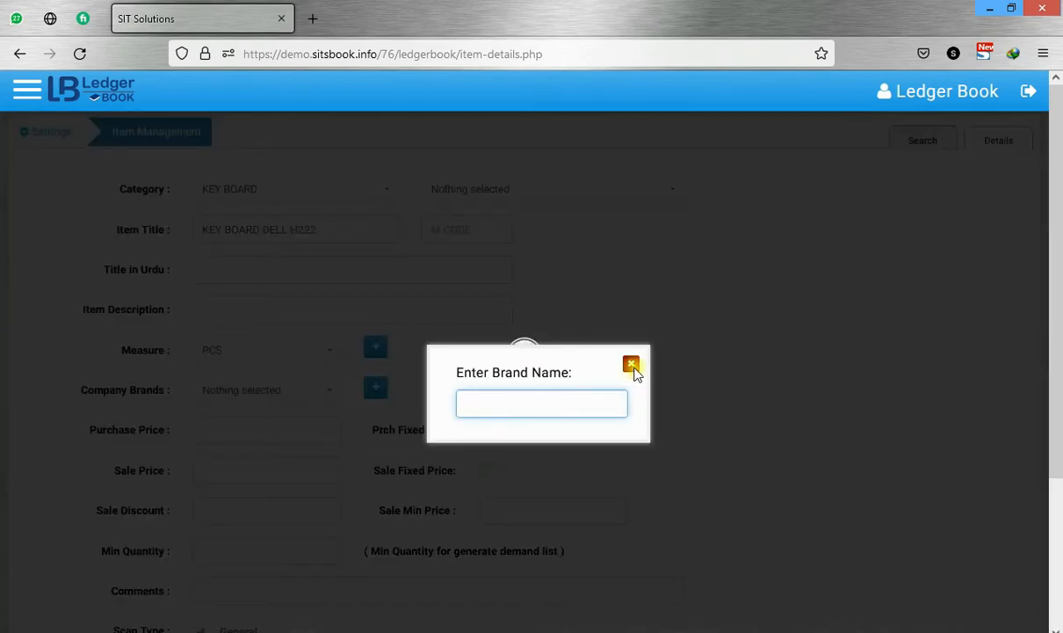
click(631, 365)
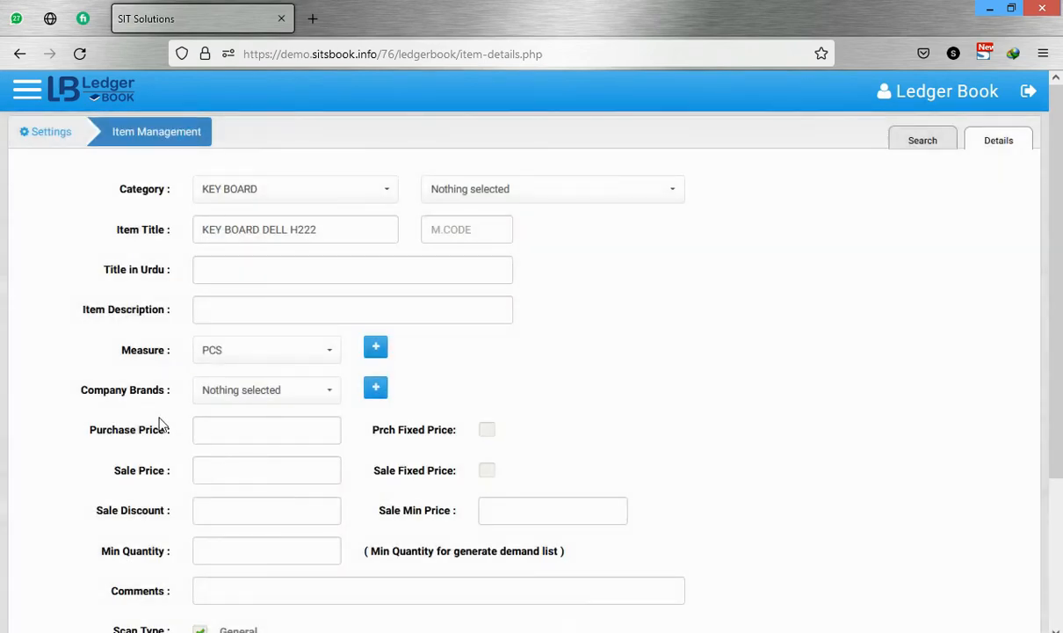
scroll(161, 424, down, 3)
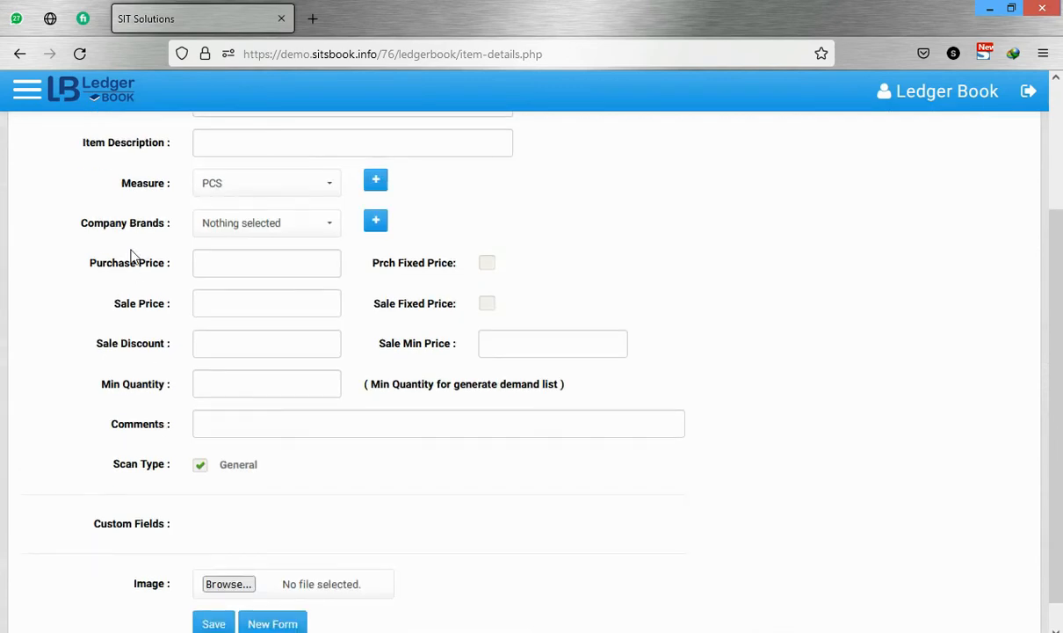
triple_click(99, 265)
click(209, 269)
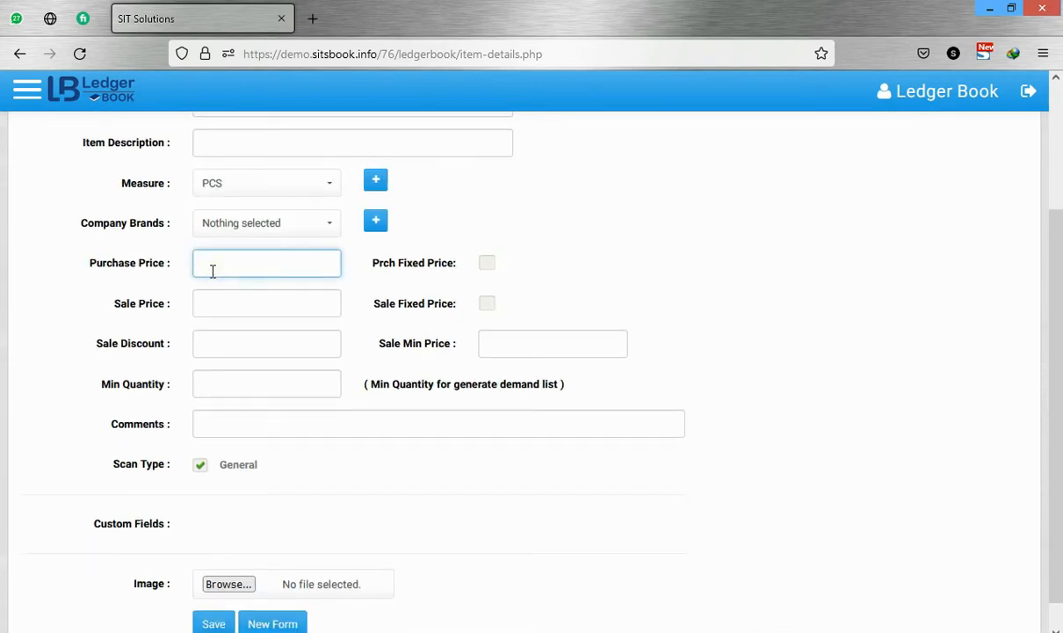
scroll(211, 272, up, 3)
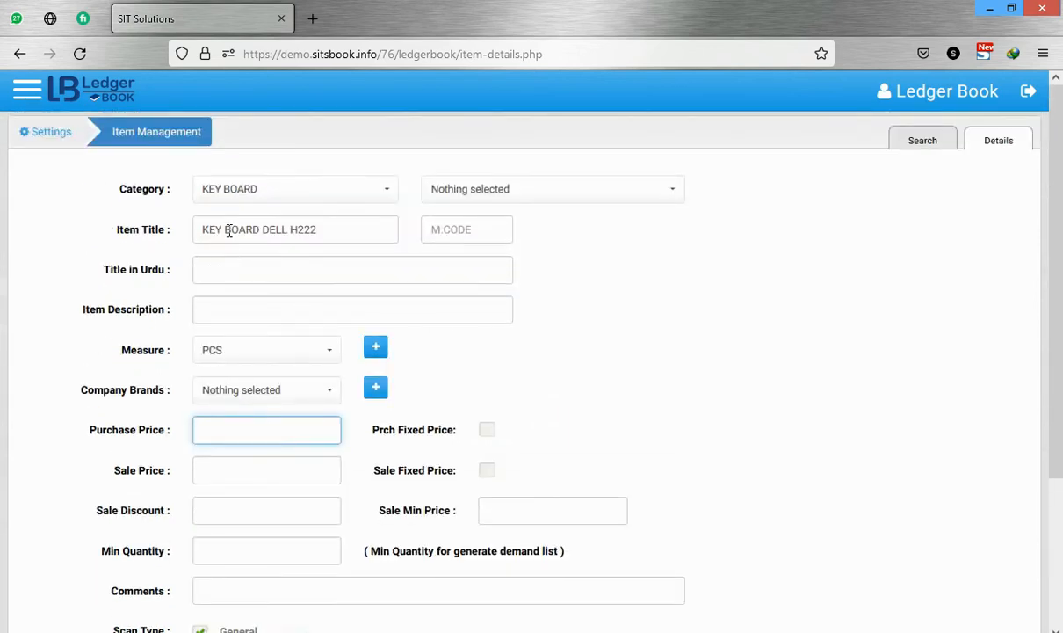
triple_click(227, 230)
double_click(228, 231)
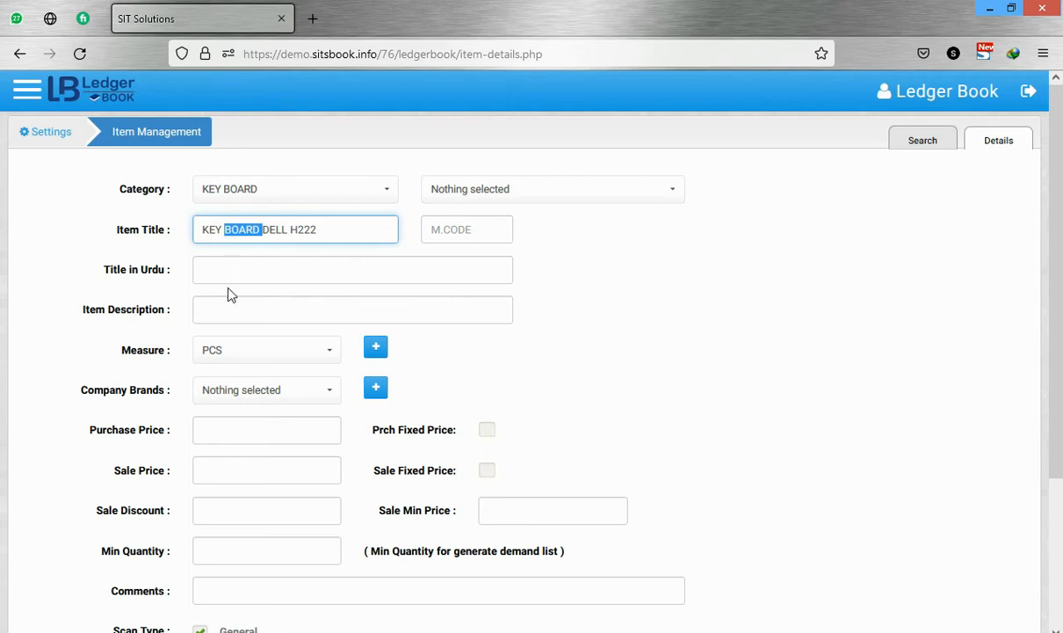
double_click(160, 350)
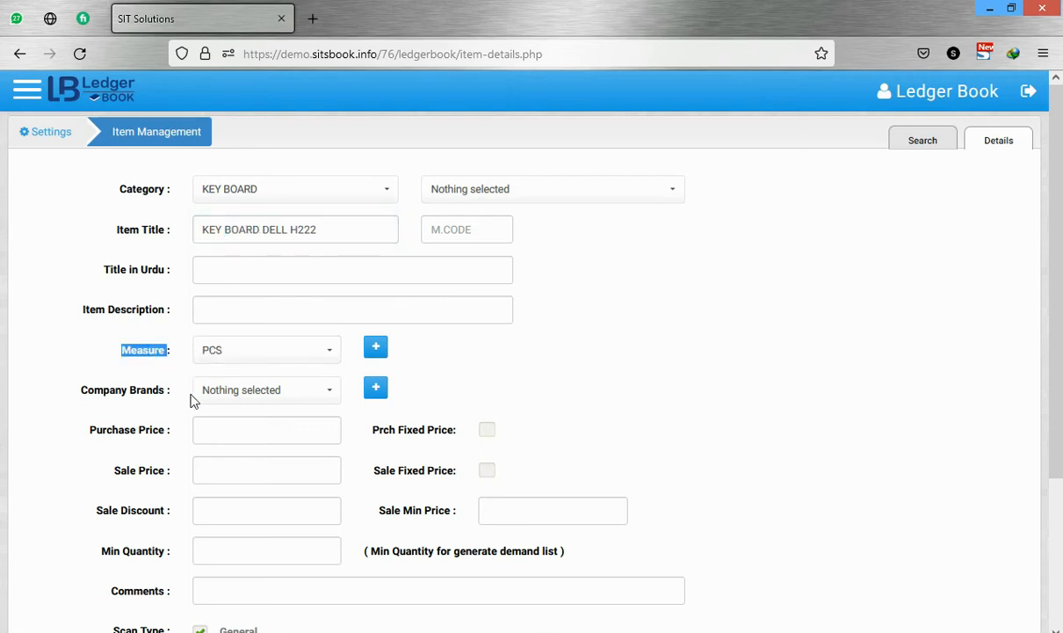
- Set the keyboard item's purchase price to 150 and its sale price to 200
click(234, 430)
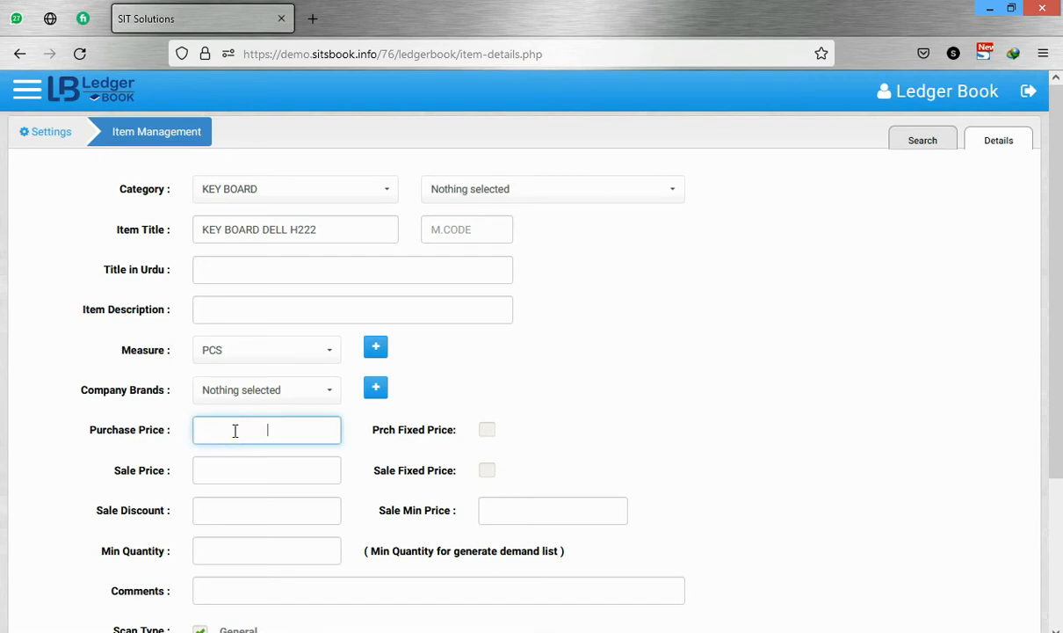
text(159)
key(BackSpace)
text(0)
click(244, 474)
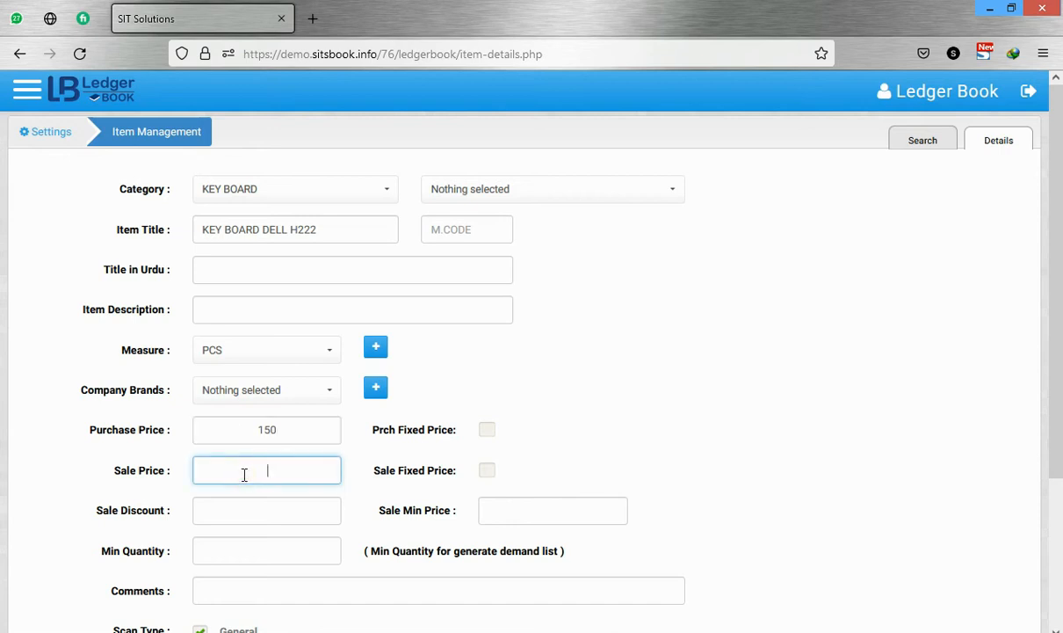
text(200)
click(153, 473)
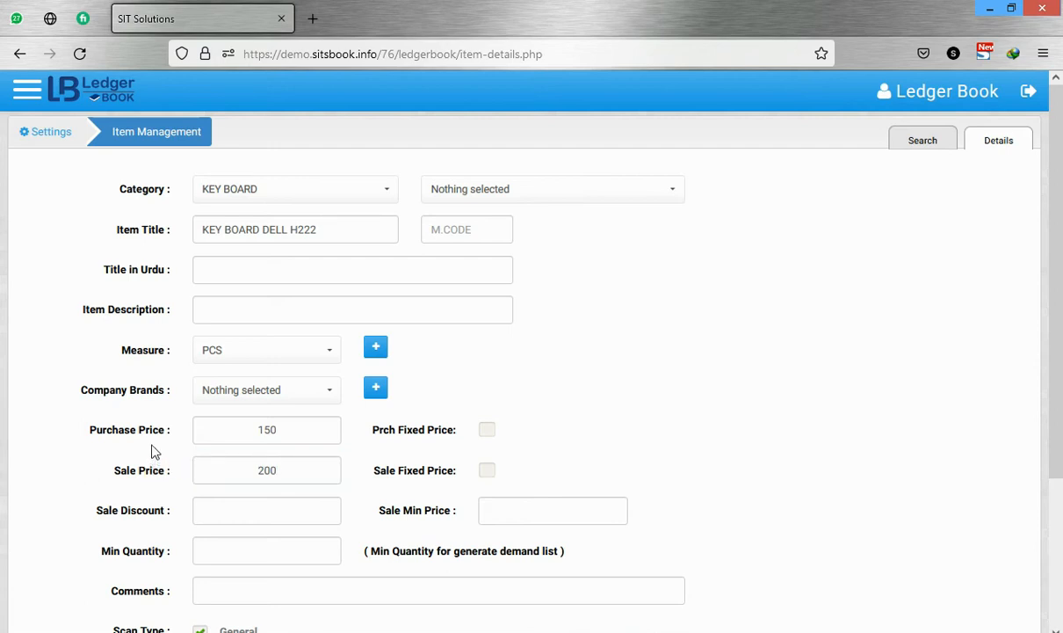
double_click(152, 475)
click(151, 475)
triple_click(151, 476)
click(149, 436)
triple_click(150, 436)
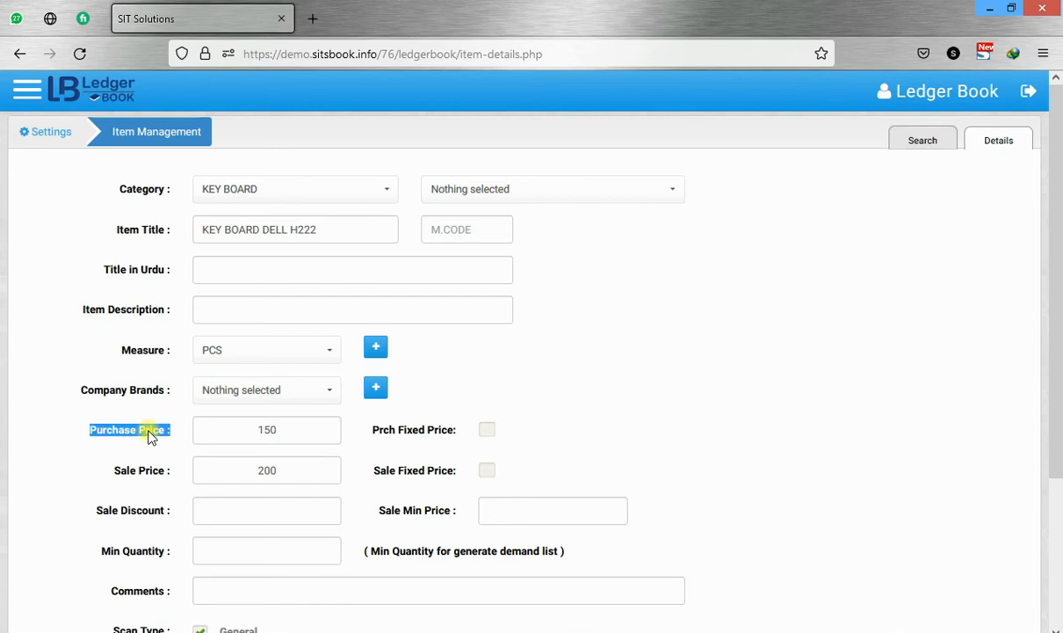
click(235, 432)
- Set the item's minimum quantity to 20, leaving the discount, comments and image empty, and save the item
click(260, 509)
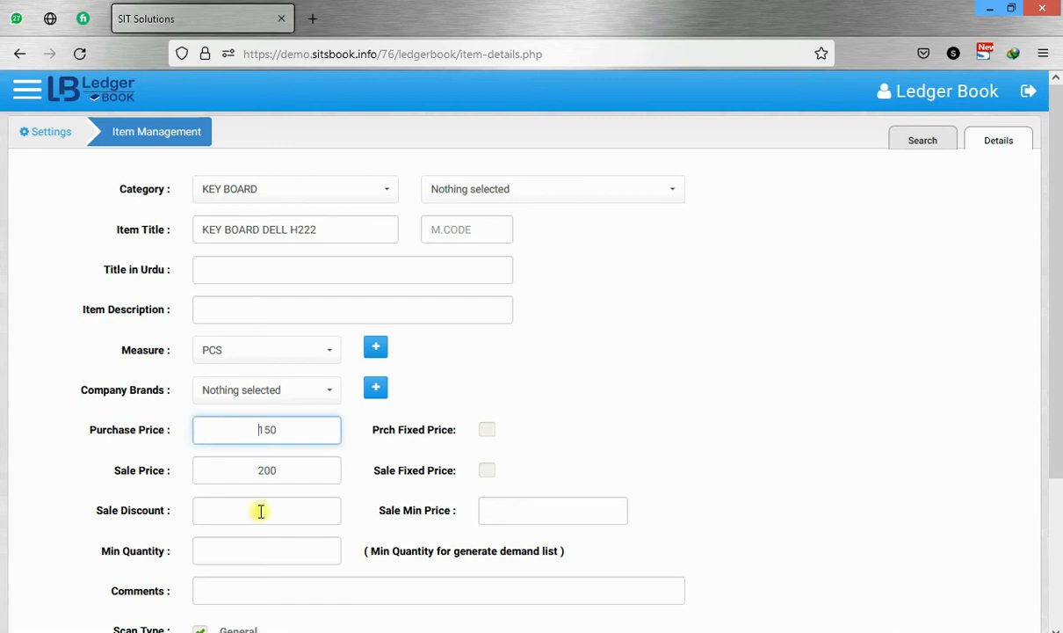
scroll(1053, 421, down, 2)
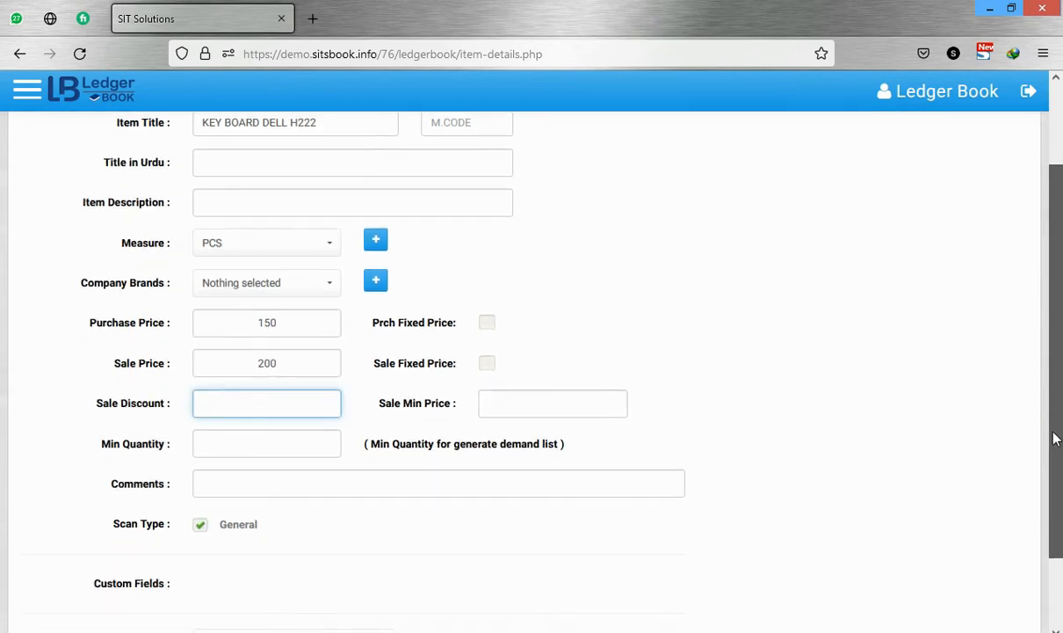
click(227, 446)
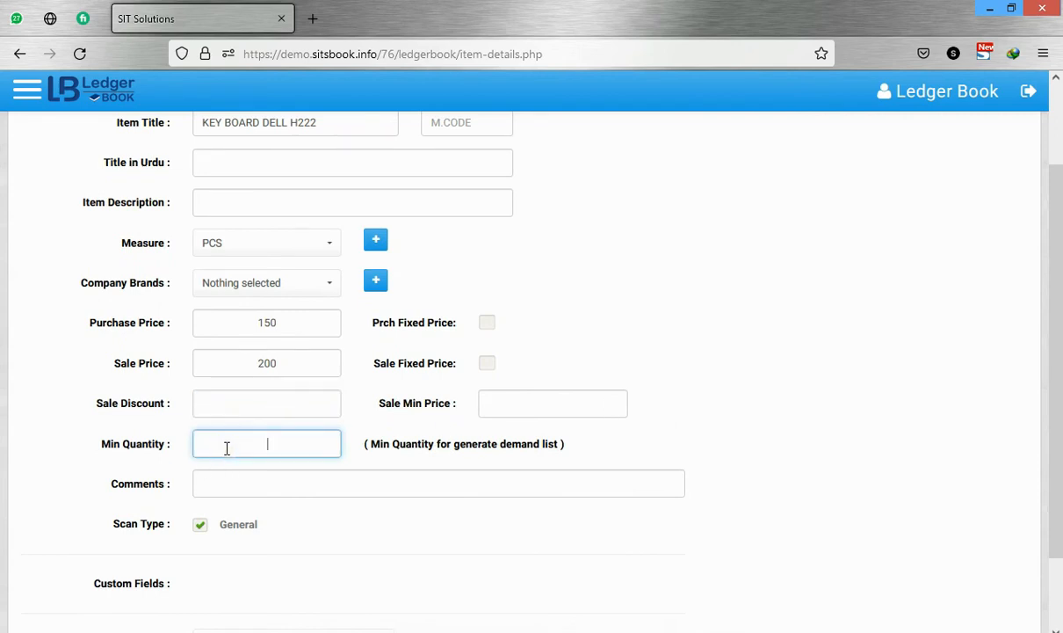
text(20)
scroll(1055, 351, down, 2)
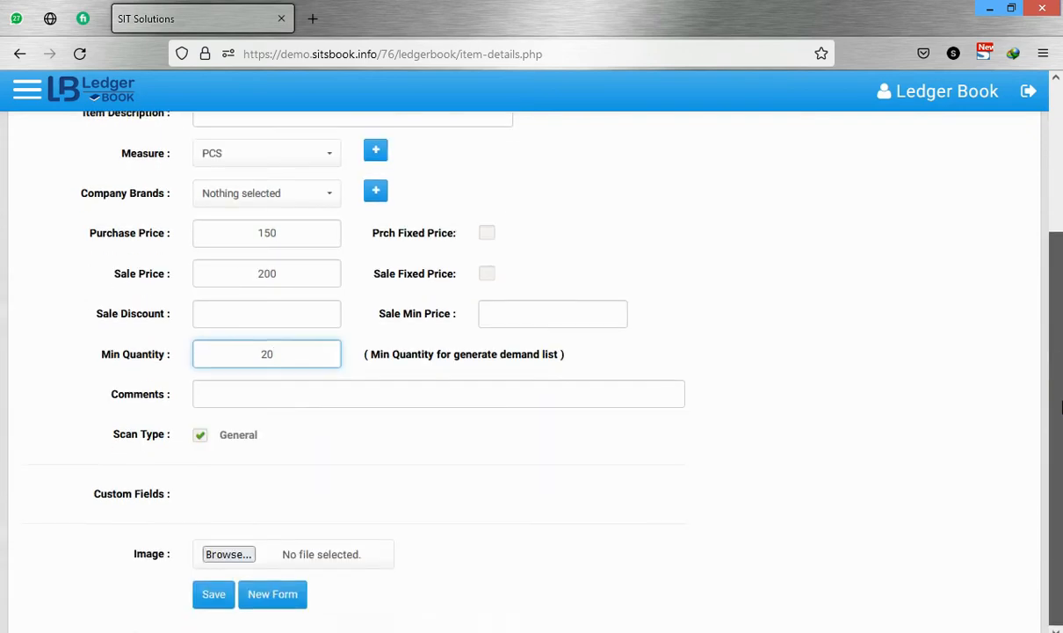
double_click(148, 555)
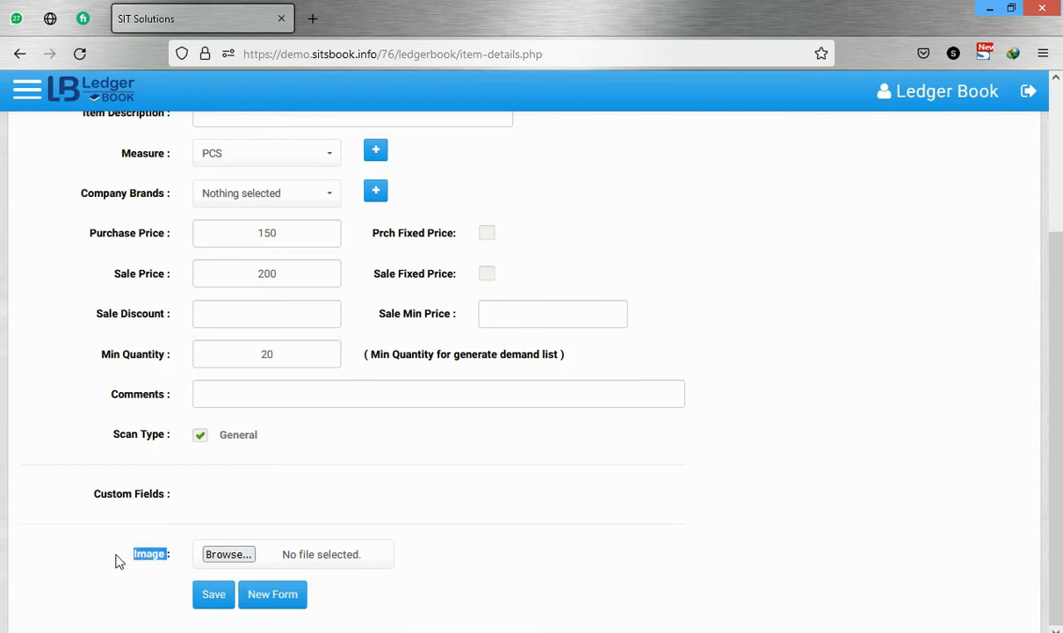
click(116, 558)
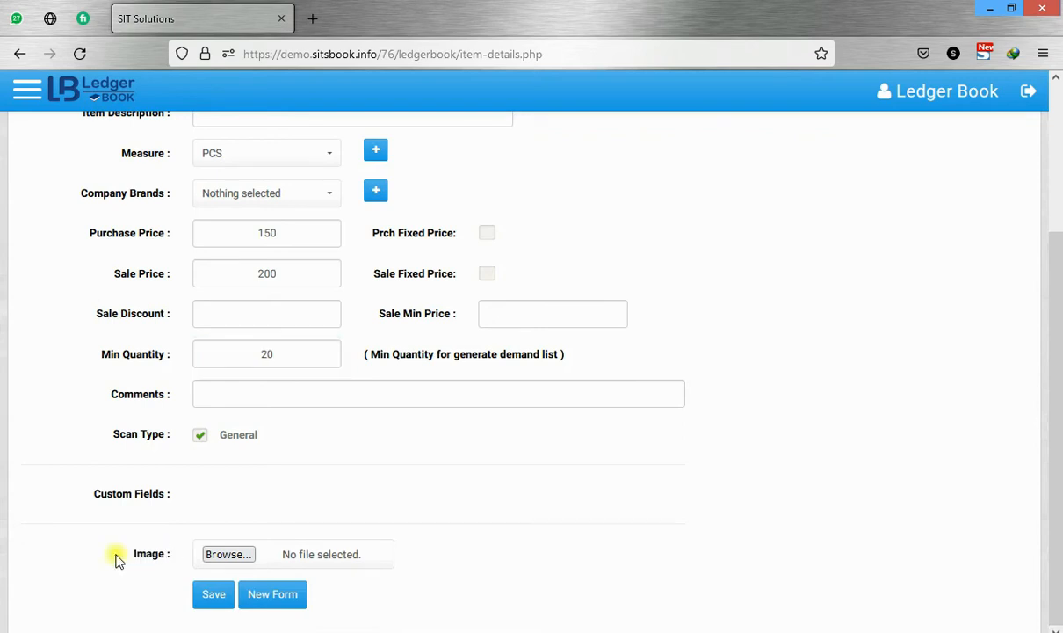
click(220, 597)
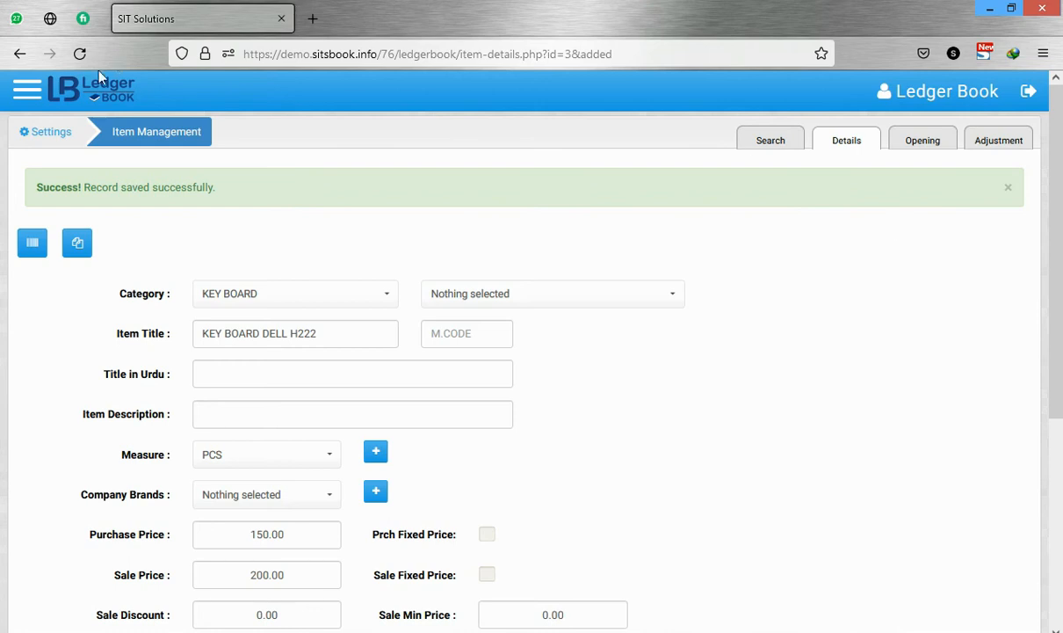
click(31, 92)
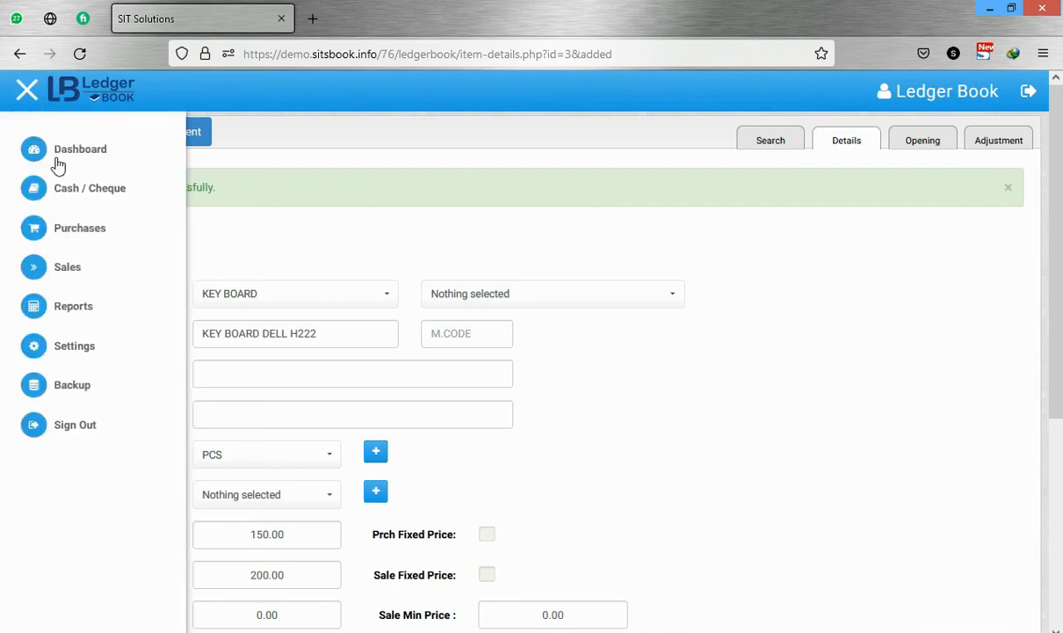
click(76, 221)
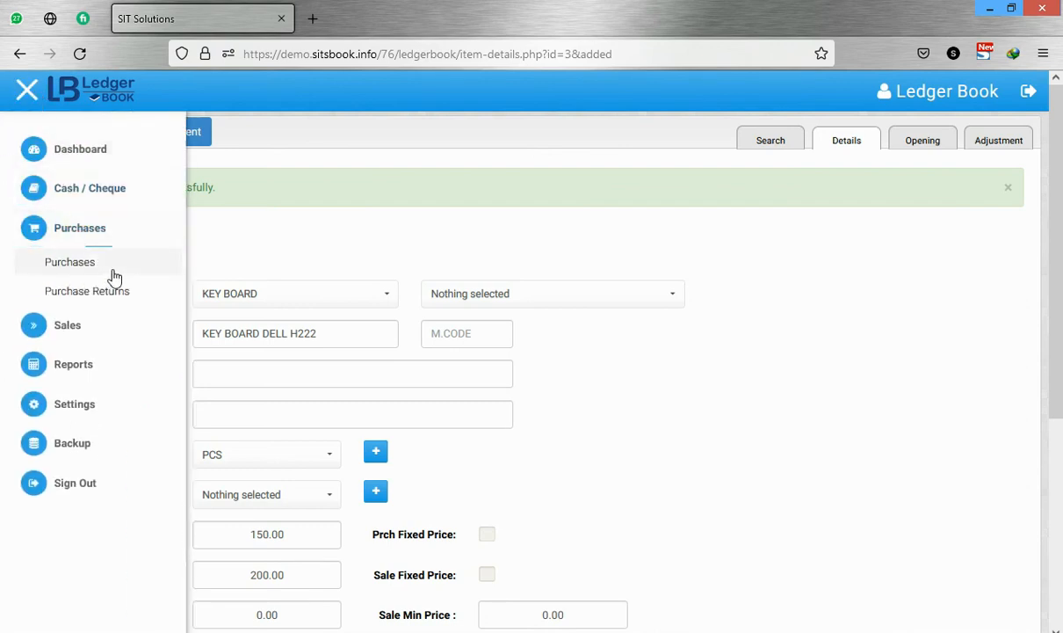
click(717, 378)
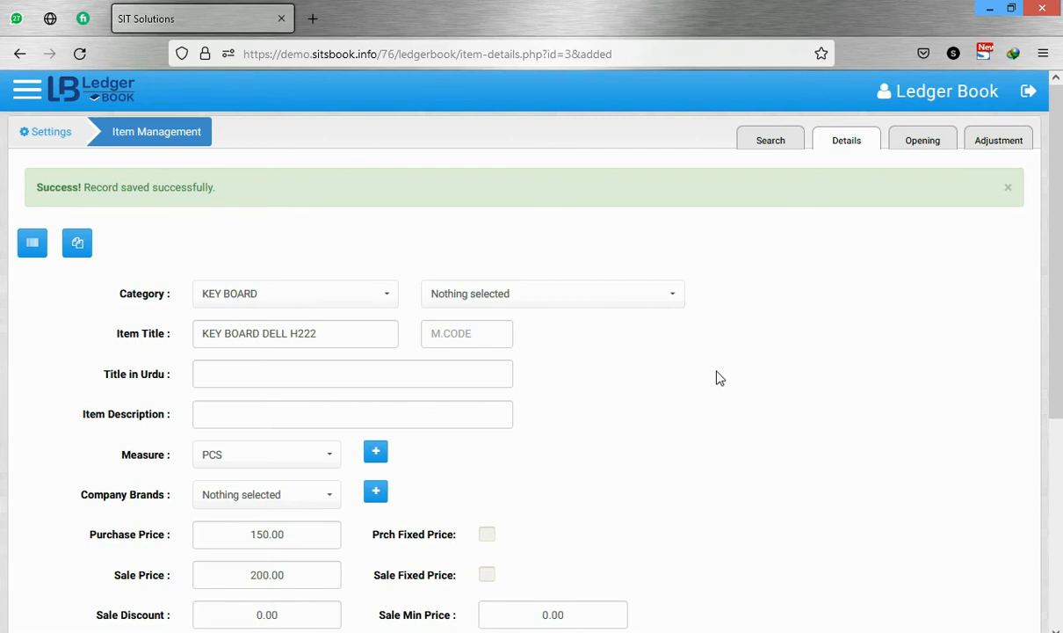
- Set the saved keyboard item's opening quantity to 22 and save the opening stock
click(927, 147)
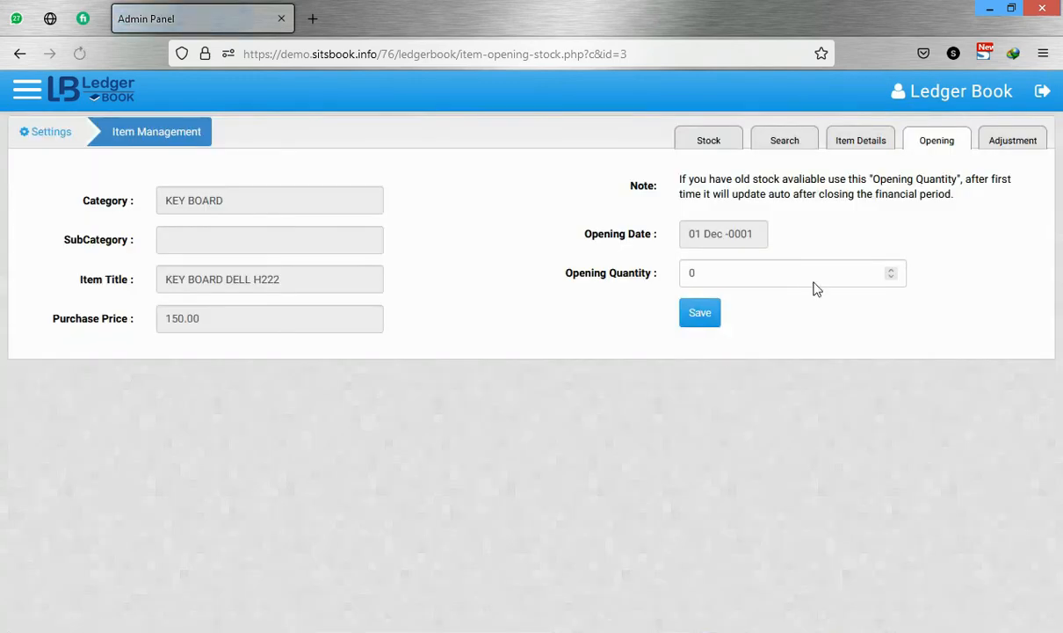
click(729, 282)
double_click(728, 282)
key(BackSpace)
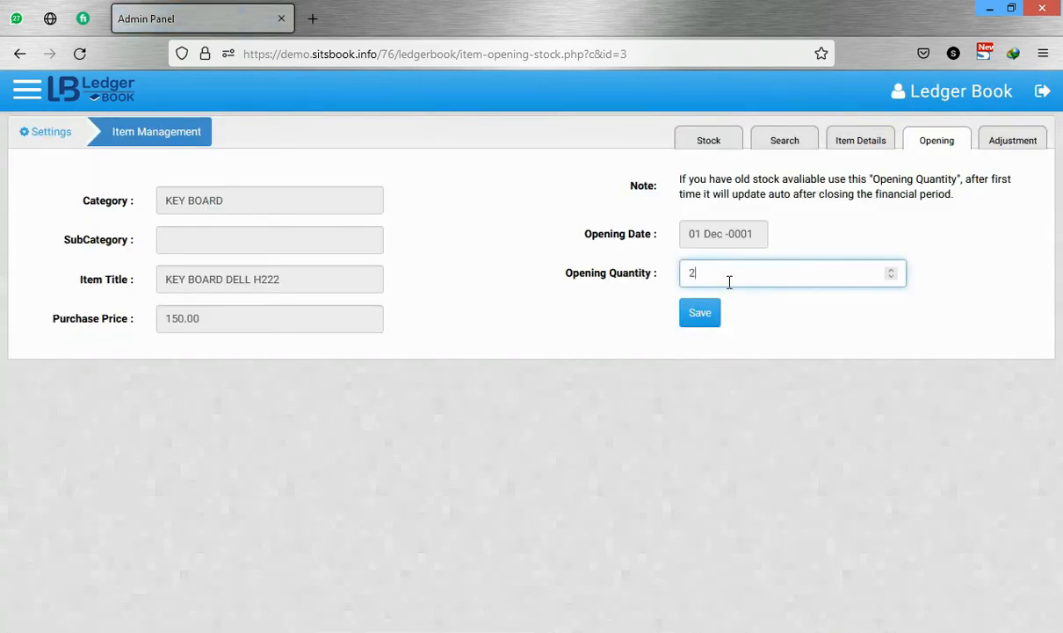
click(700, 315)
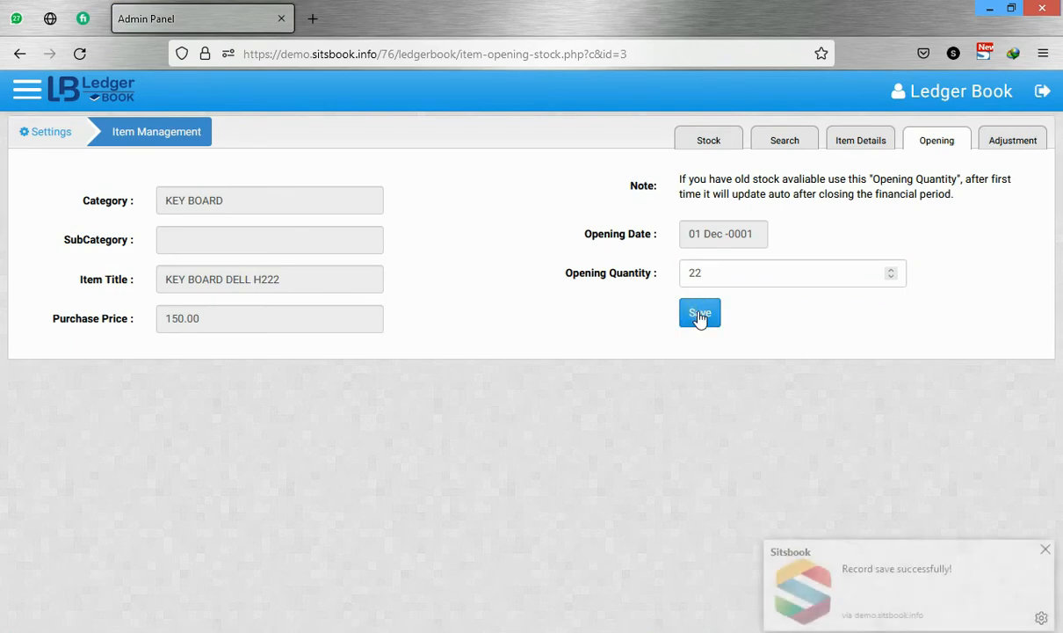
click(1045, 550)
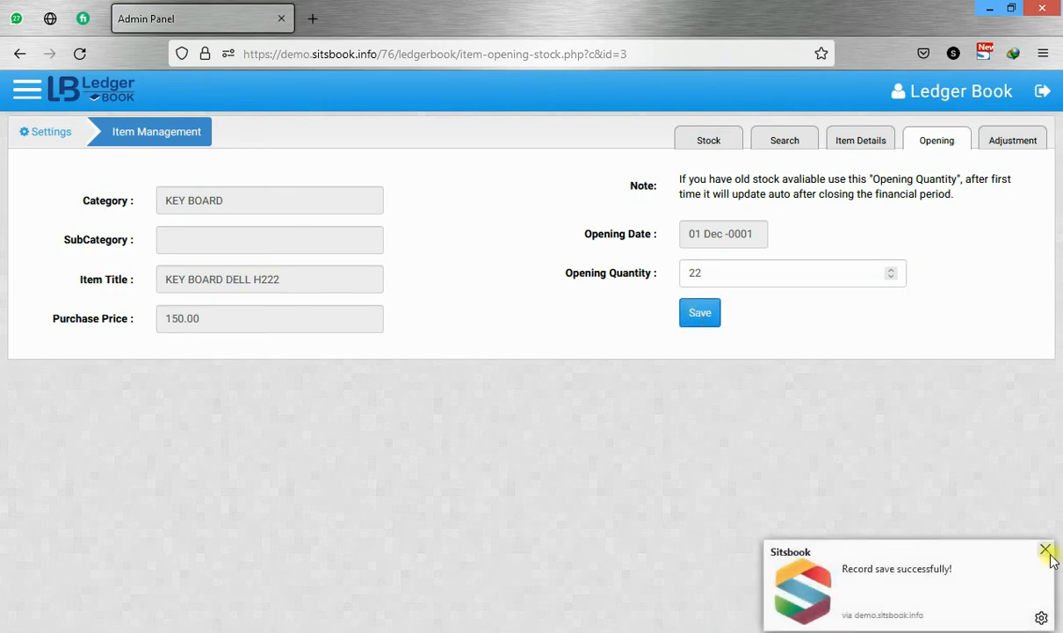
- Search all items without any filter in a separate browser tab and check the keyboard item's stock
click(779, 147)
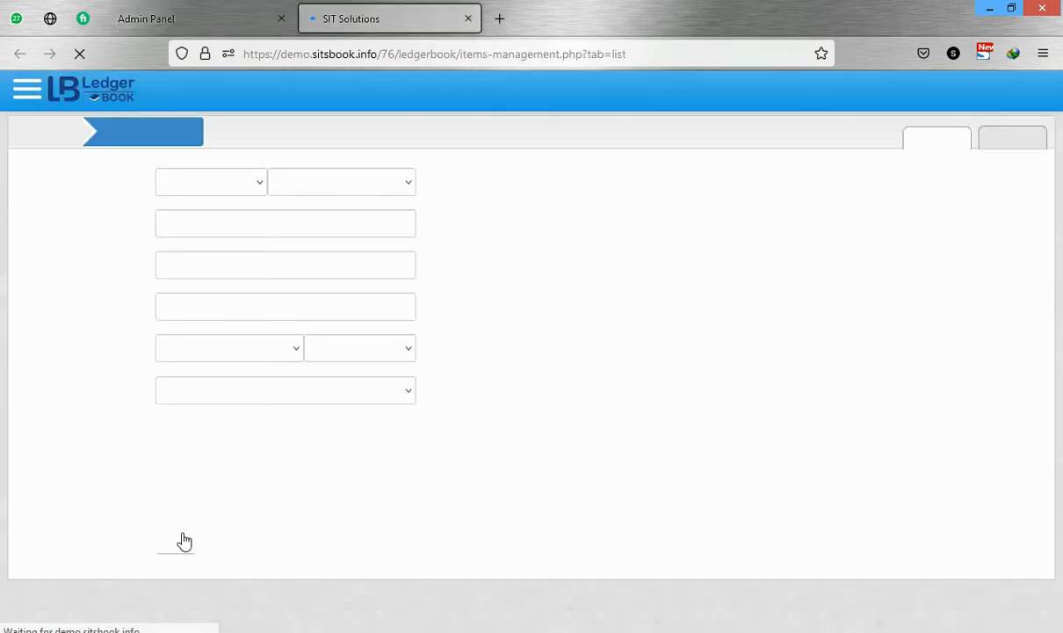
click(176, 544)
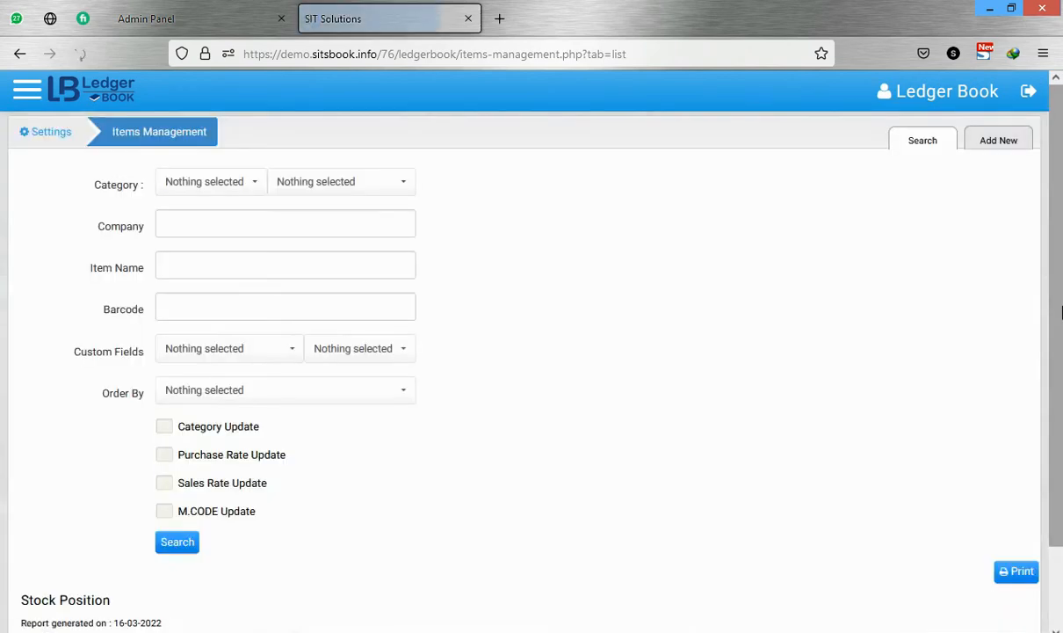
drag(1060, 312, 1060, 556)
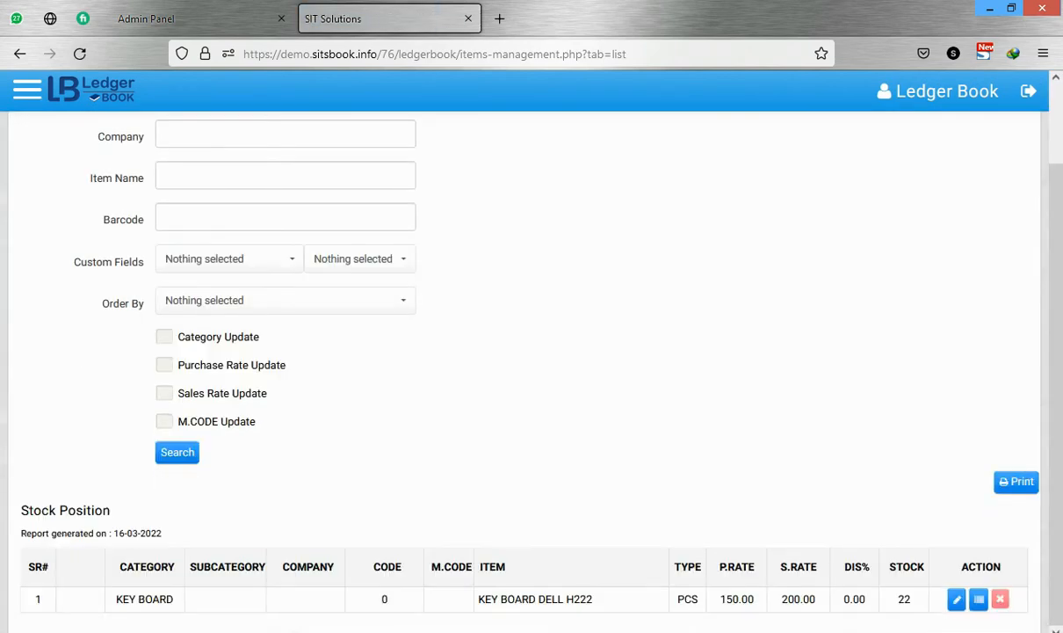
double_click(903, 599)
- Return to the keyboard item's record in the other browser tab, open its stock adjustment form and set the adjustment type to OUT
click(201, 13)
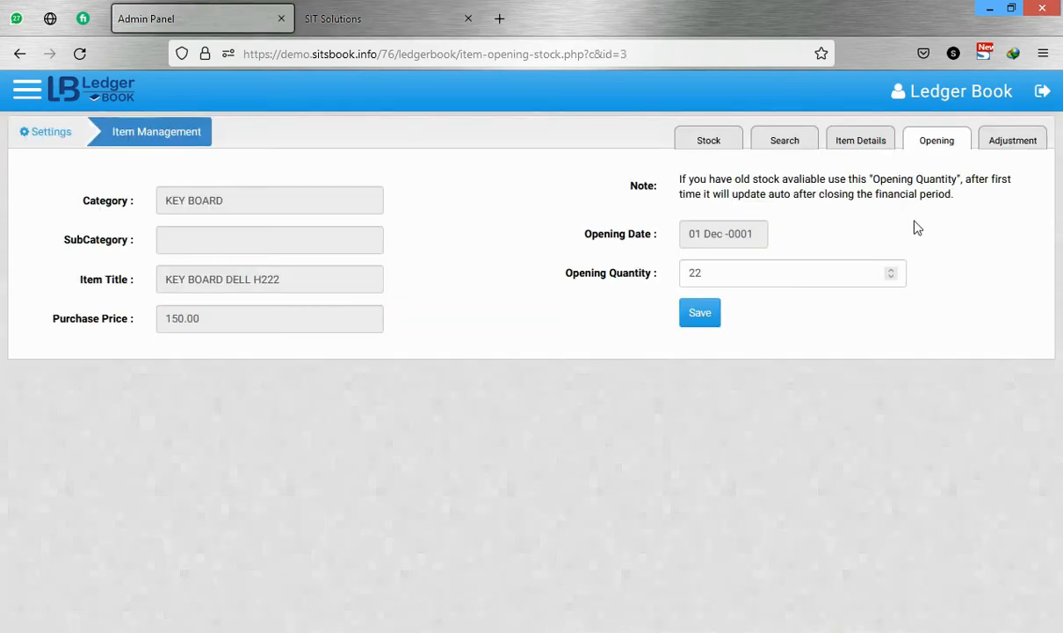
double_click(738, 270)
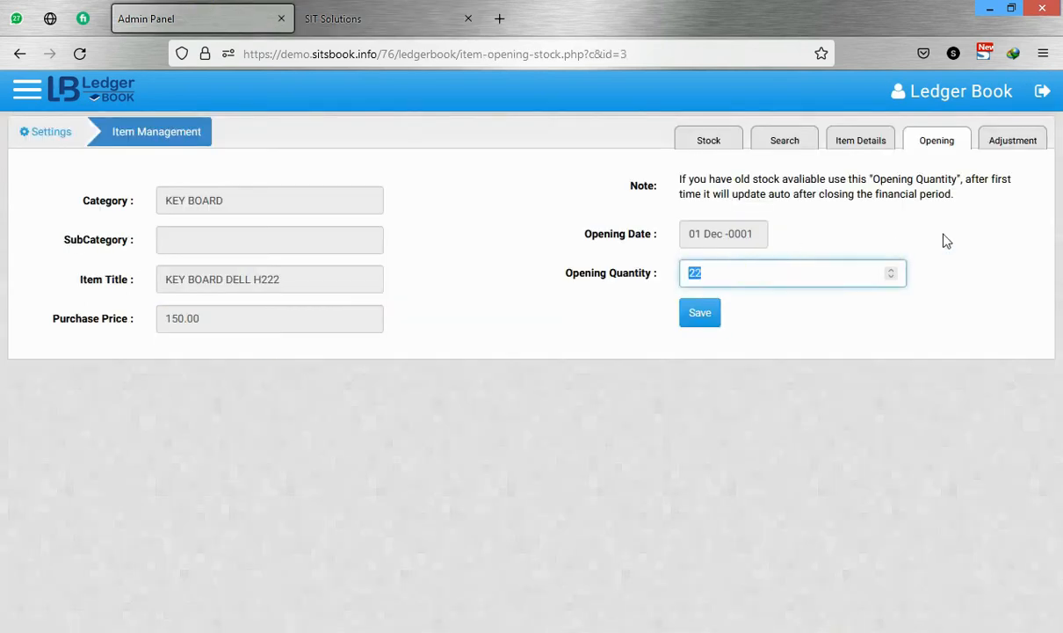
click(1003, 292)
click(1011, 147)
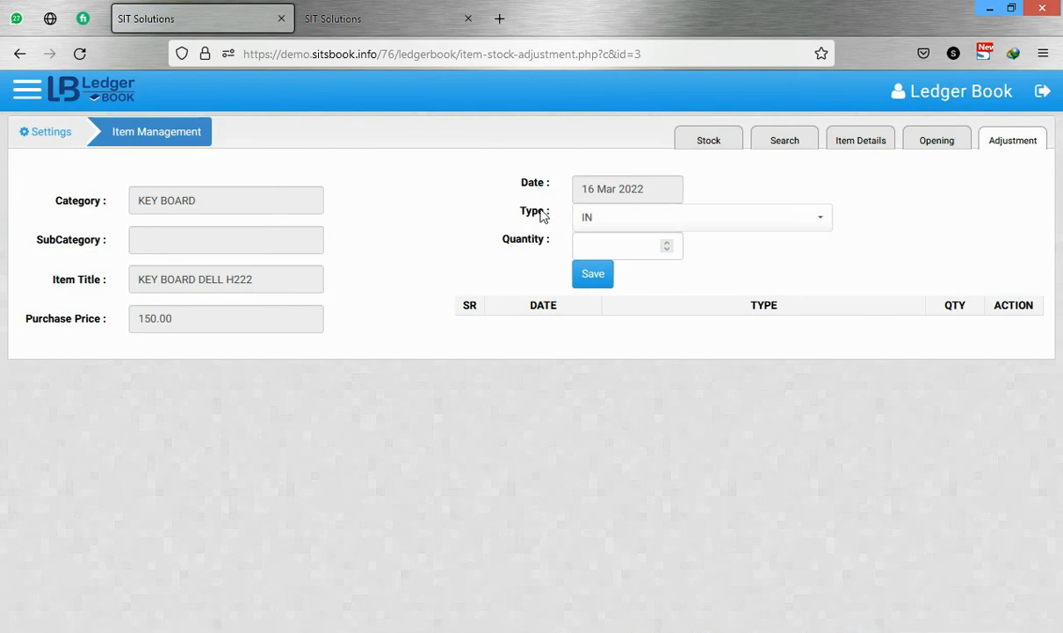
double_click(537, 211)
click(598, 218)
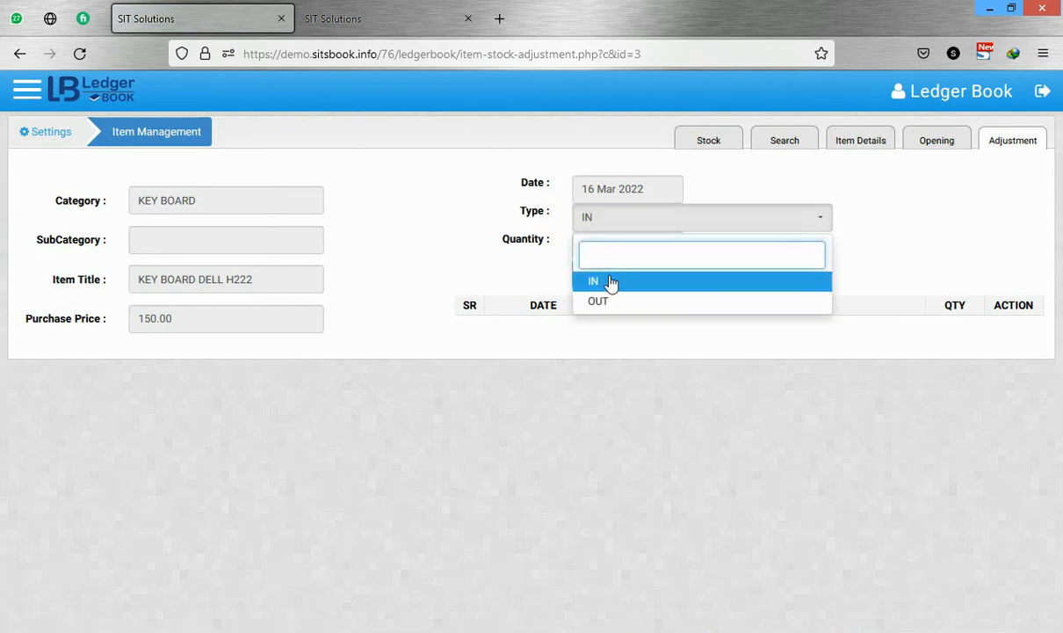
click(612, 301)
- Enter an adjustment quantity of 2 with the type kept as OUT, and save the stock adjustment
click(594, 239)
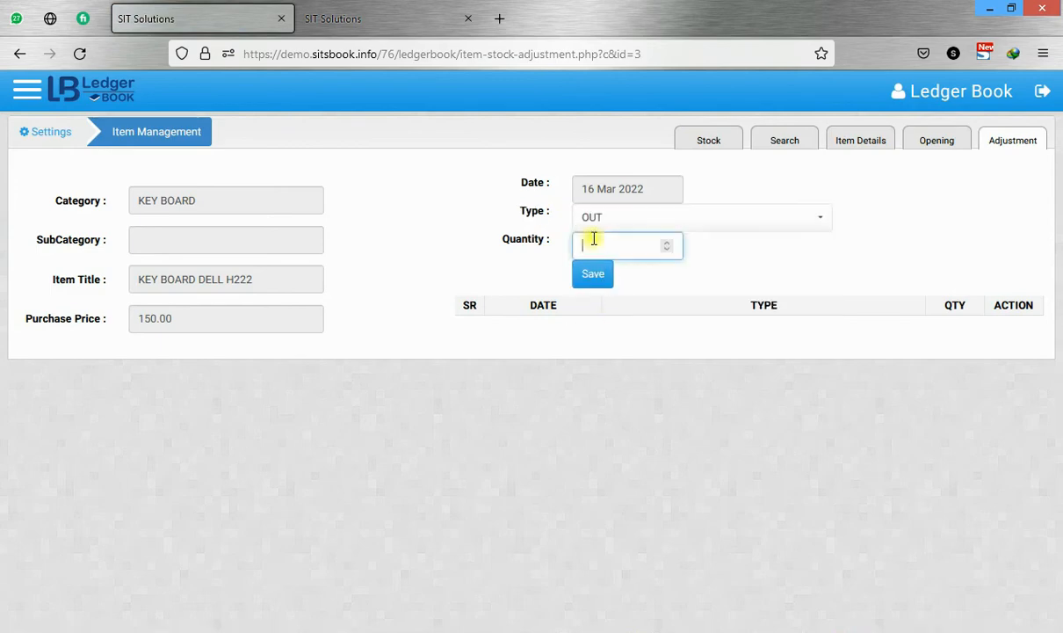
click(605, 227)
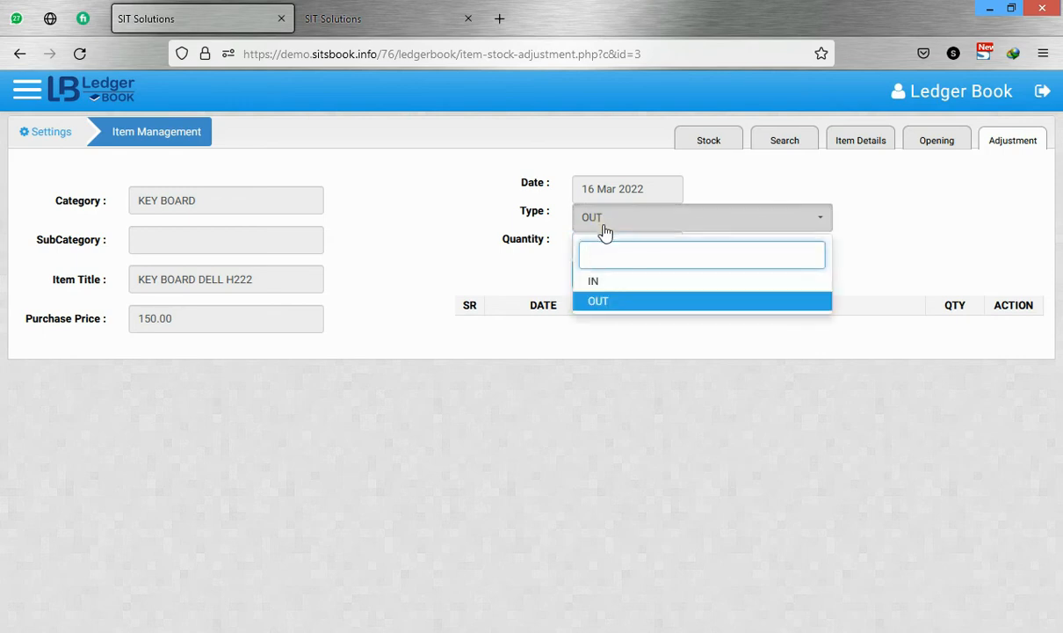
click(596, 248)
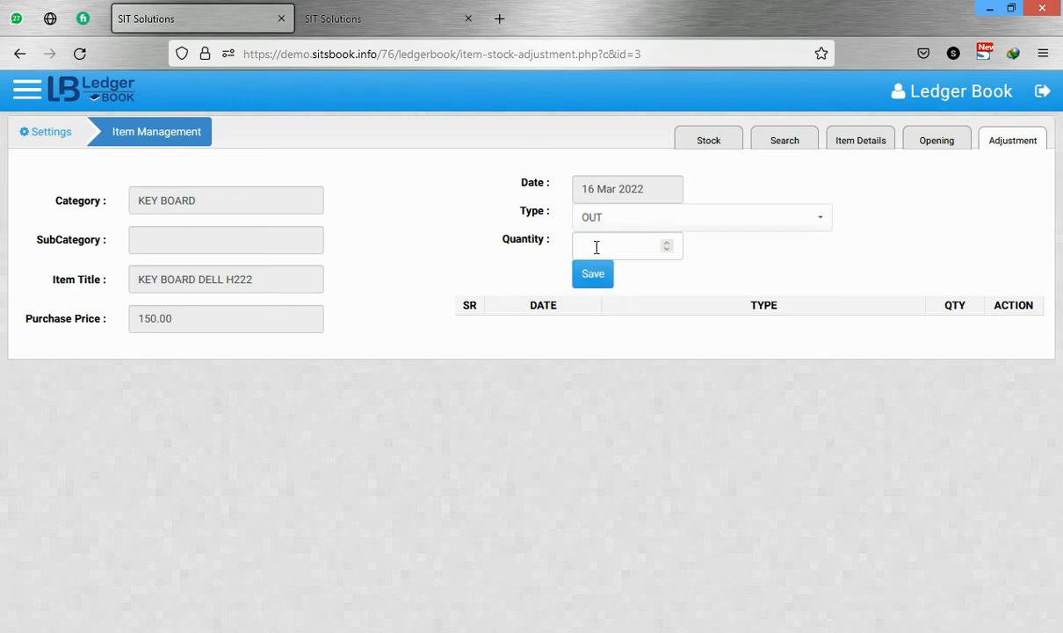
click(619, 227)
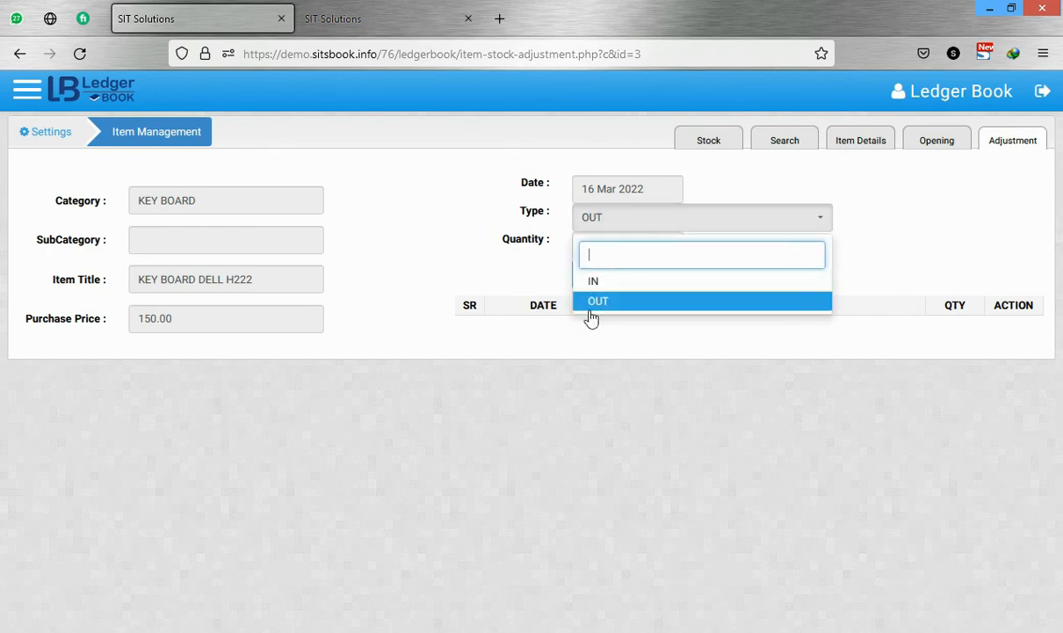
click(601, 304)
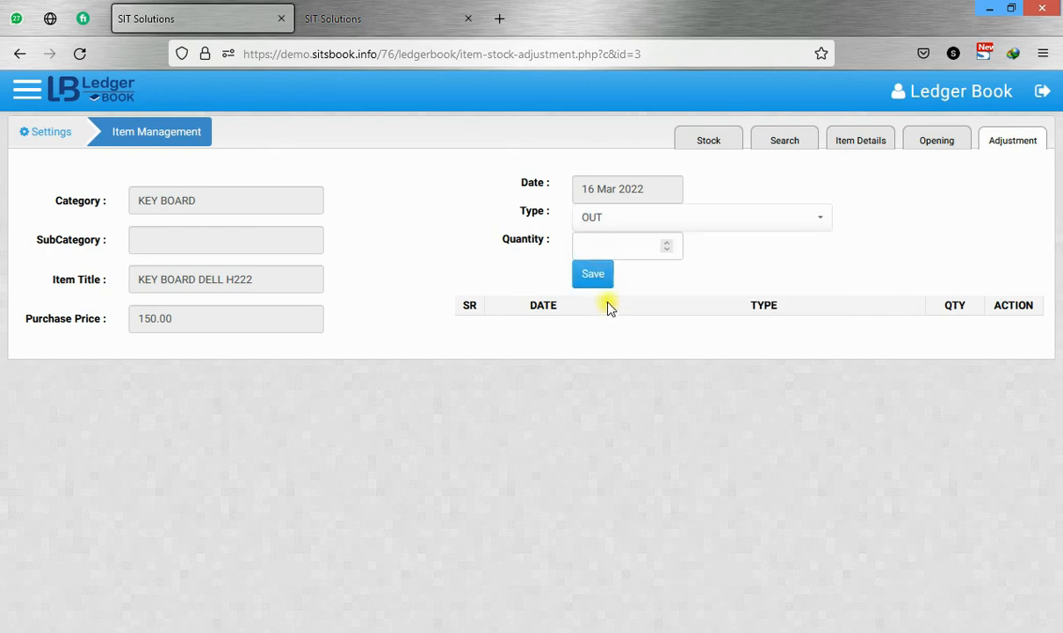
click(603, 247)
text(2)
click(595, 279)
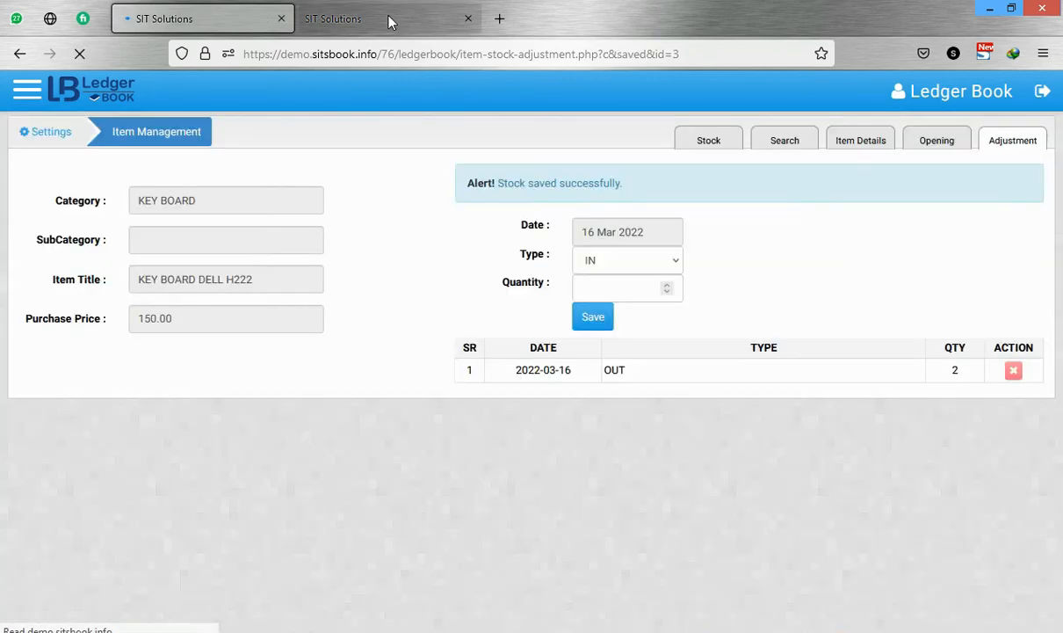
- Refresh the item list in the other browser tab and check the keyboard item's stock after the adjustment
click(391, 22)
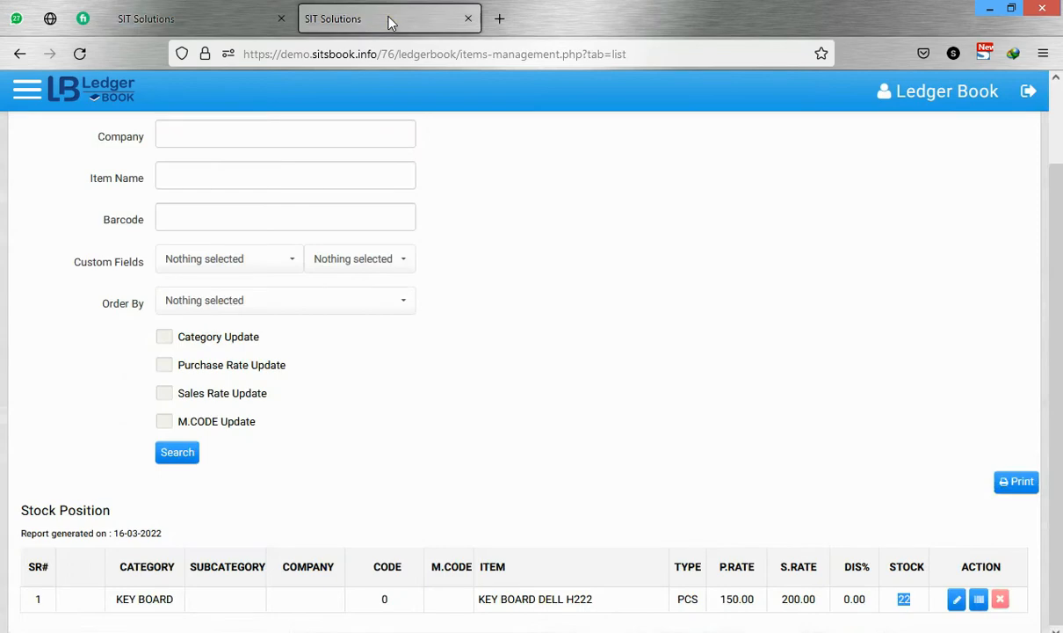
key(F5)
key(Escape)
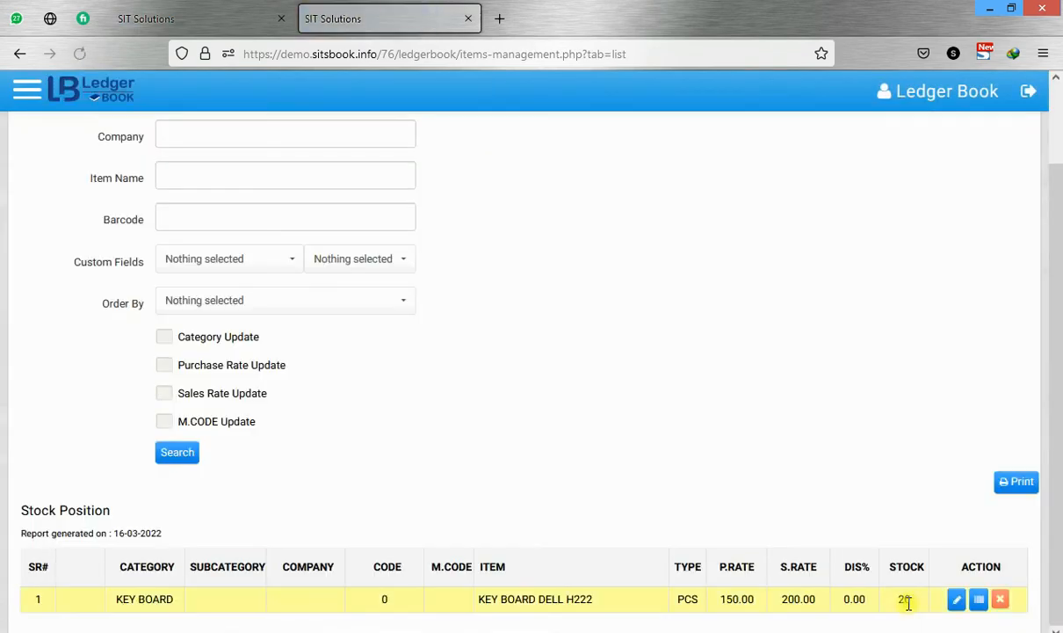
double_click(905, 598)
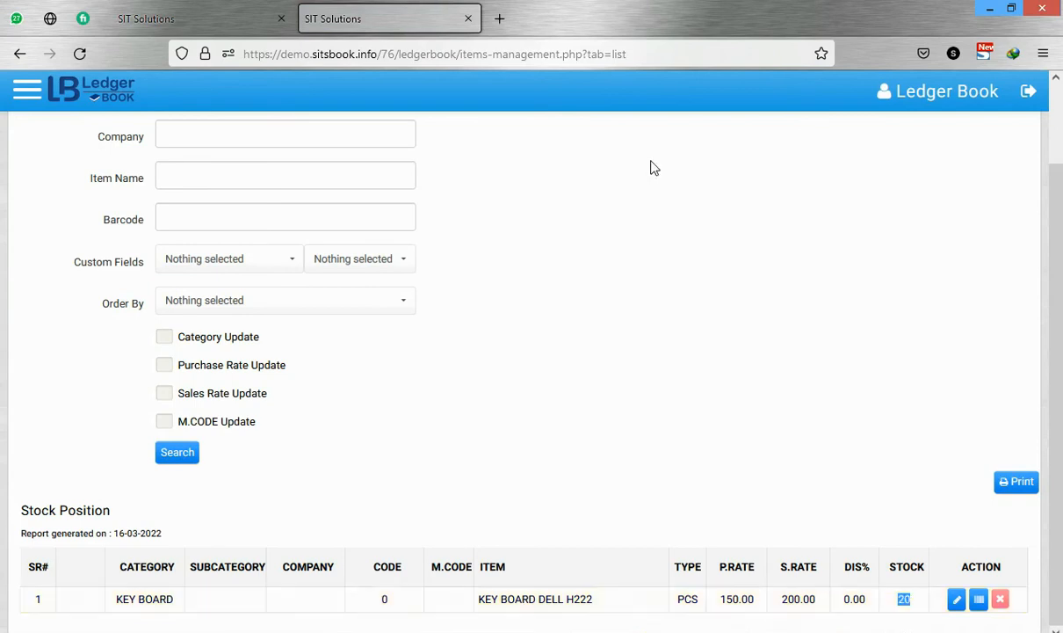
- Close the stock adjustment browser tab and run an unfiltered item search from the settings page
click(248, 16)
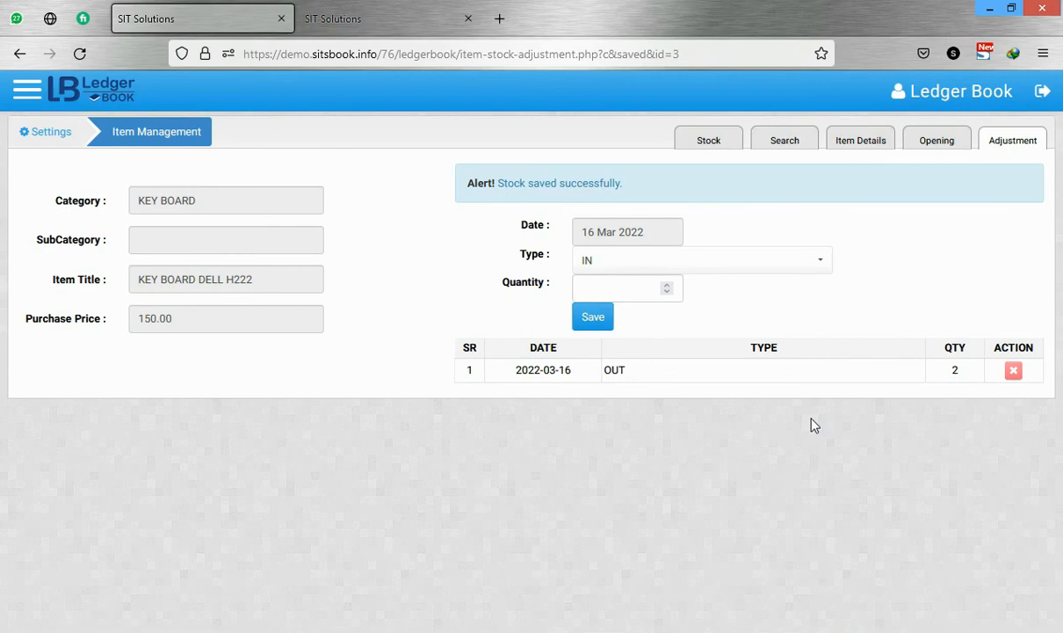
click(282, 19)
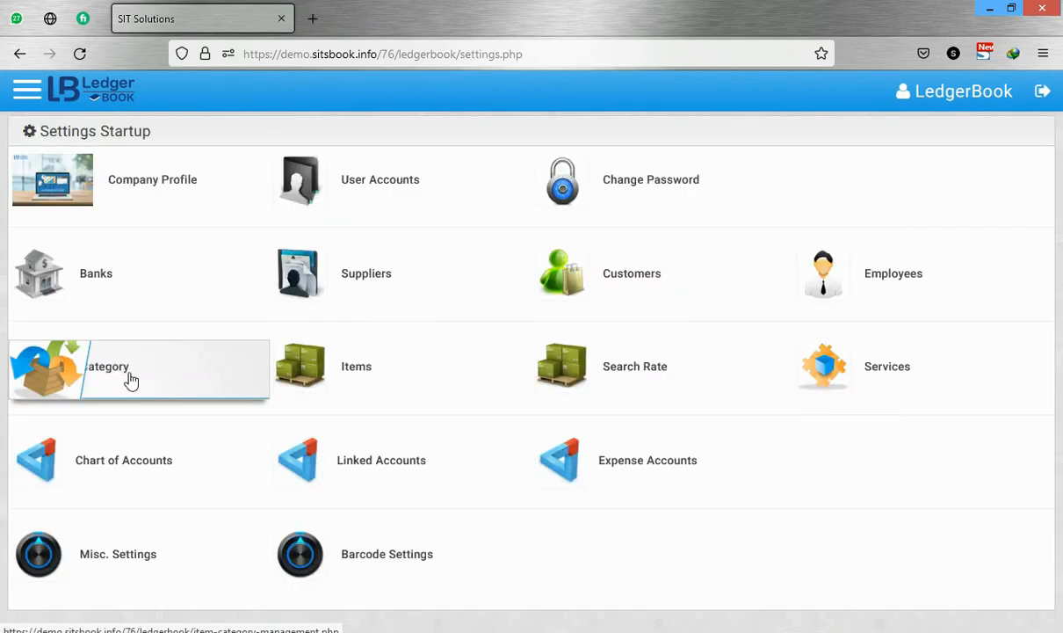
click(361, 369)
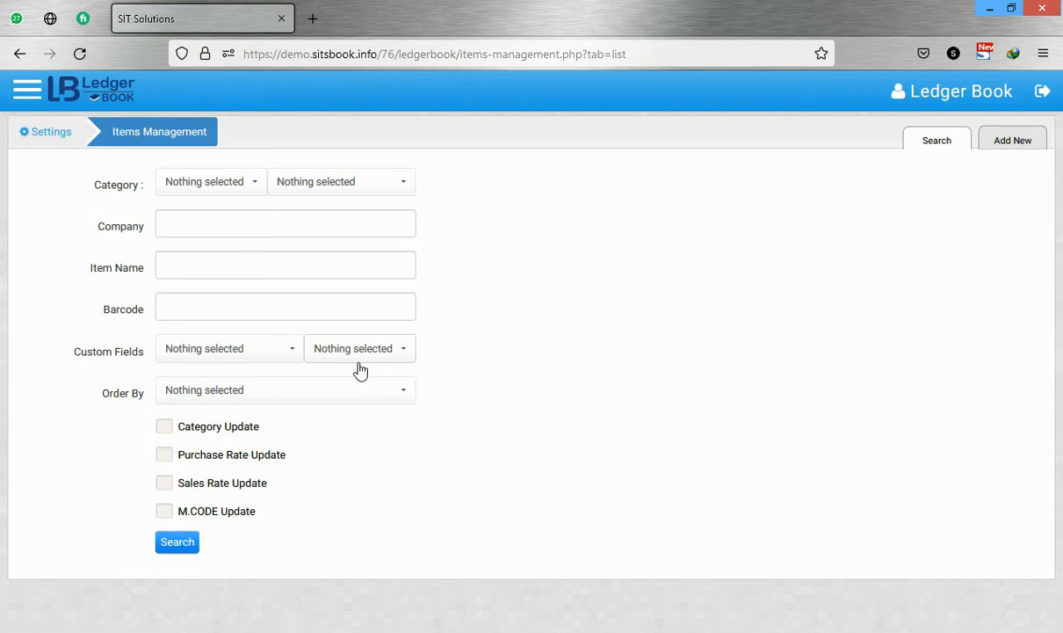
click(180, 546)
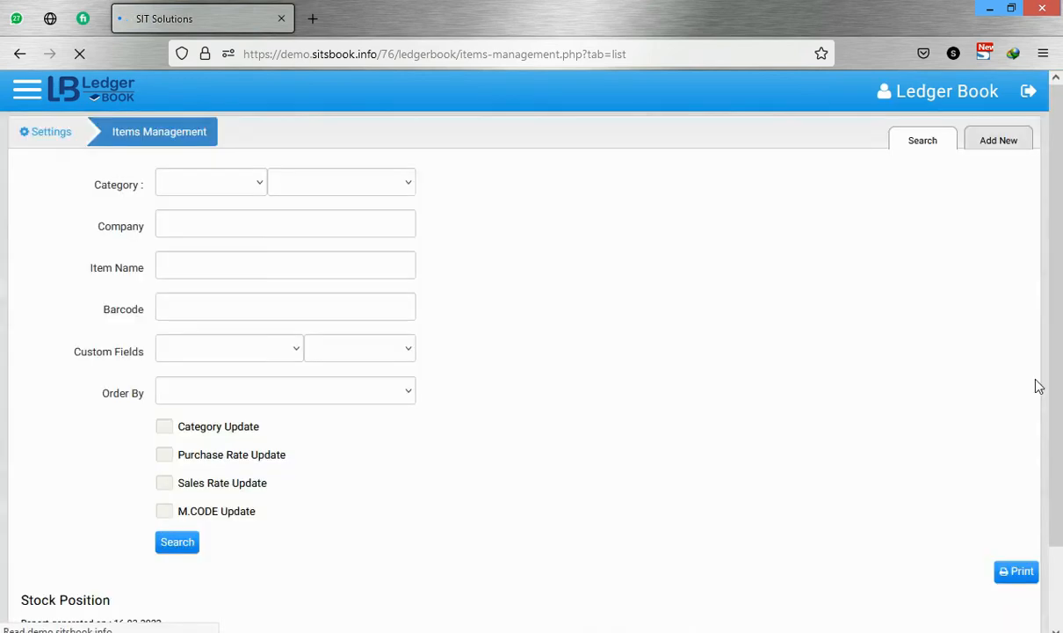
- Review the keyboard item's title, code and stock columns in the stock position report
drag(1057, 367, 1061, 500)
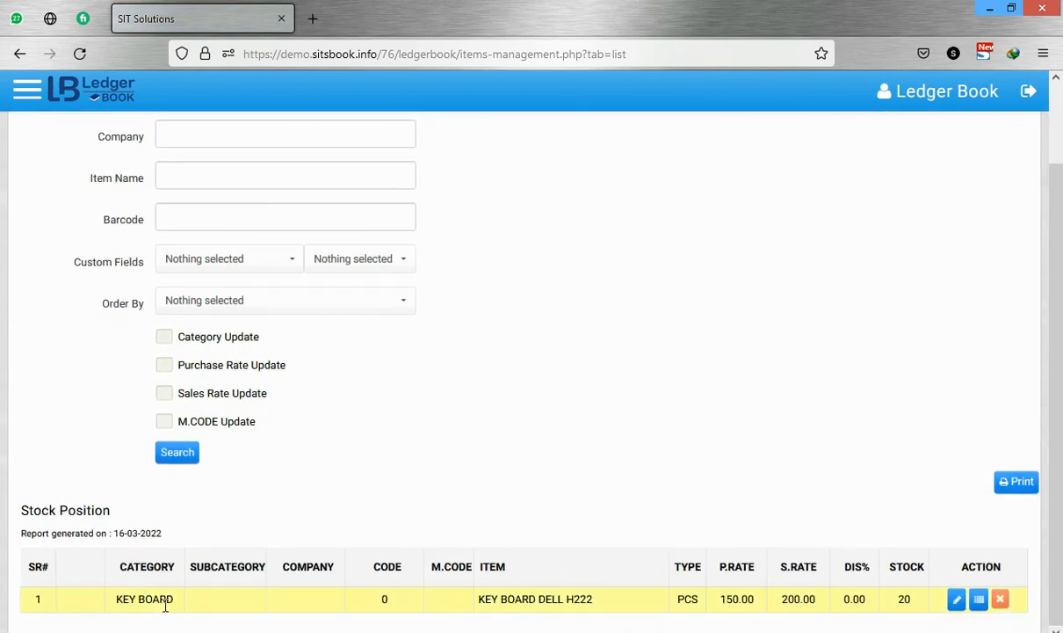
triple_click(508, 602)
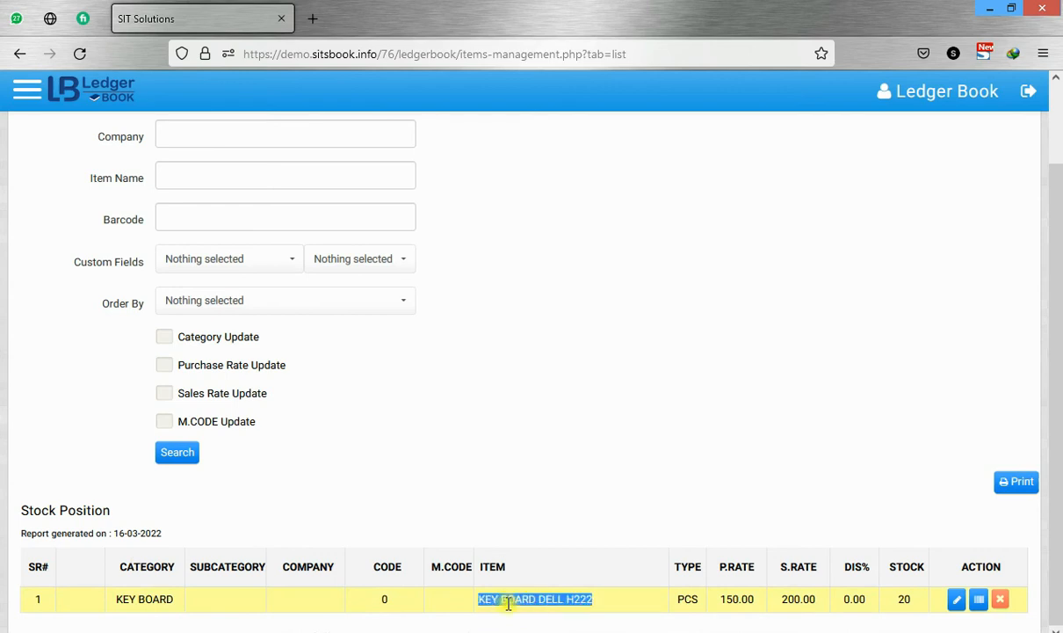
double_click(388, 567)
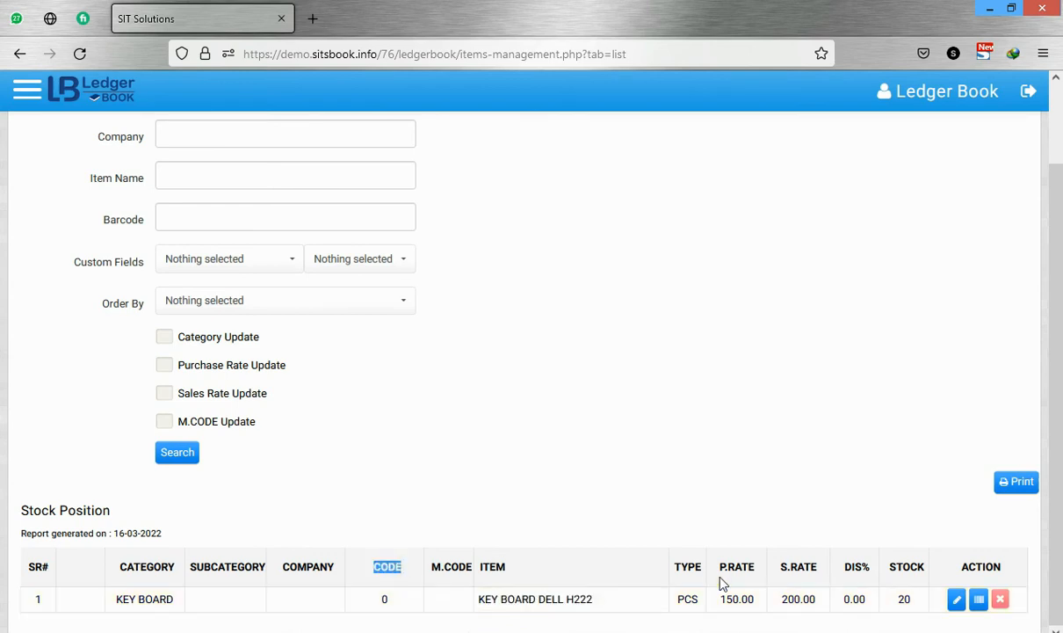
click(901, 567)
double_click(900, 567)
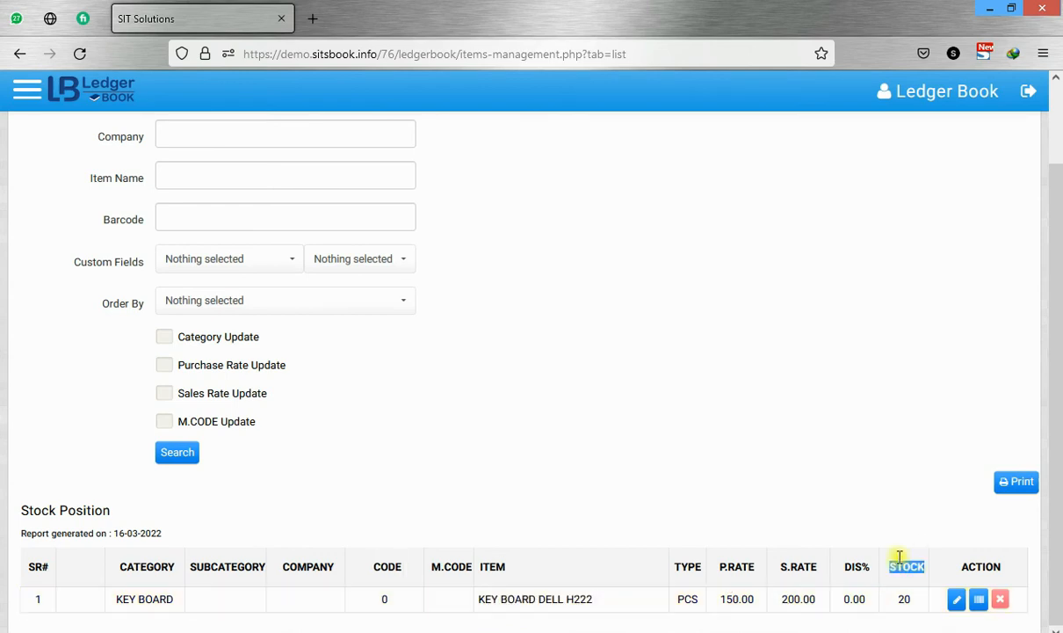
click(885, 504)
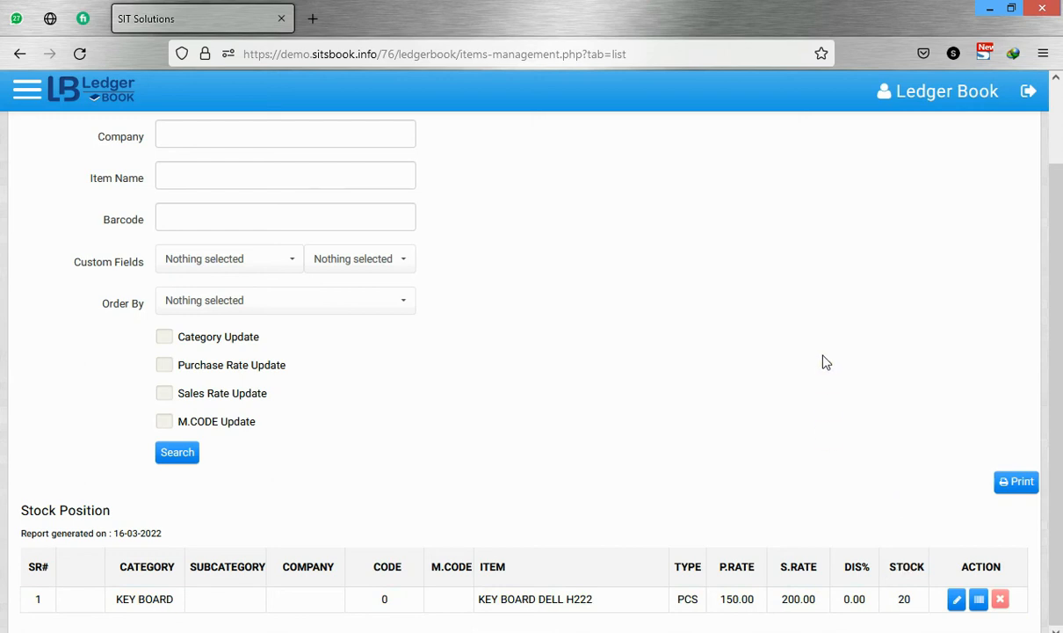
scroll(824, 352, up, 2)
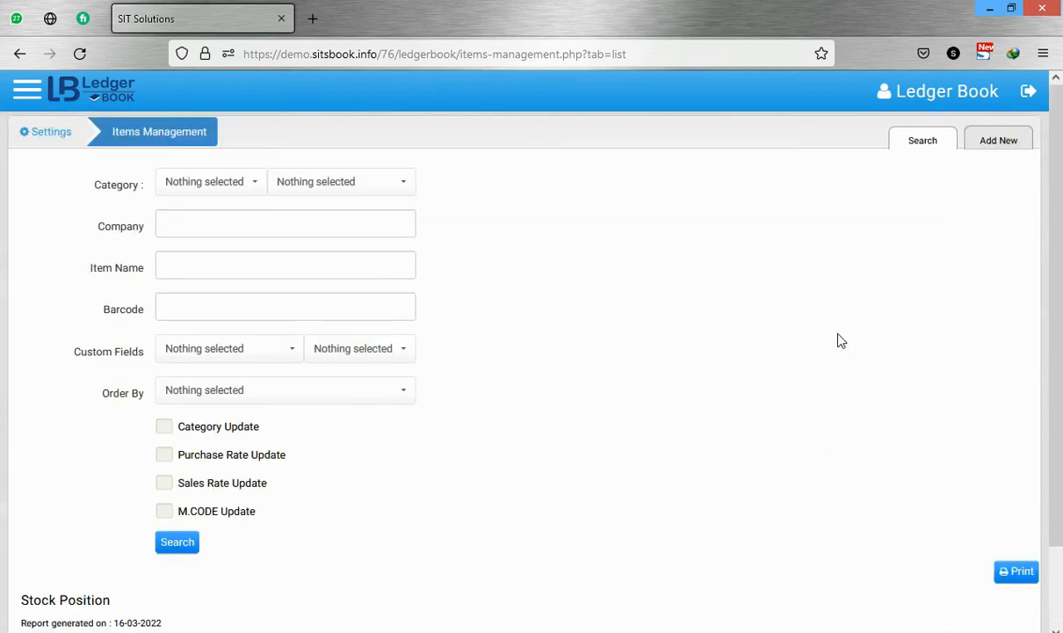
- Start a new item in the LATOPS category without a subcategory and title it HP FOLIO 9480
click(996, 148)
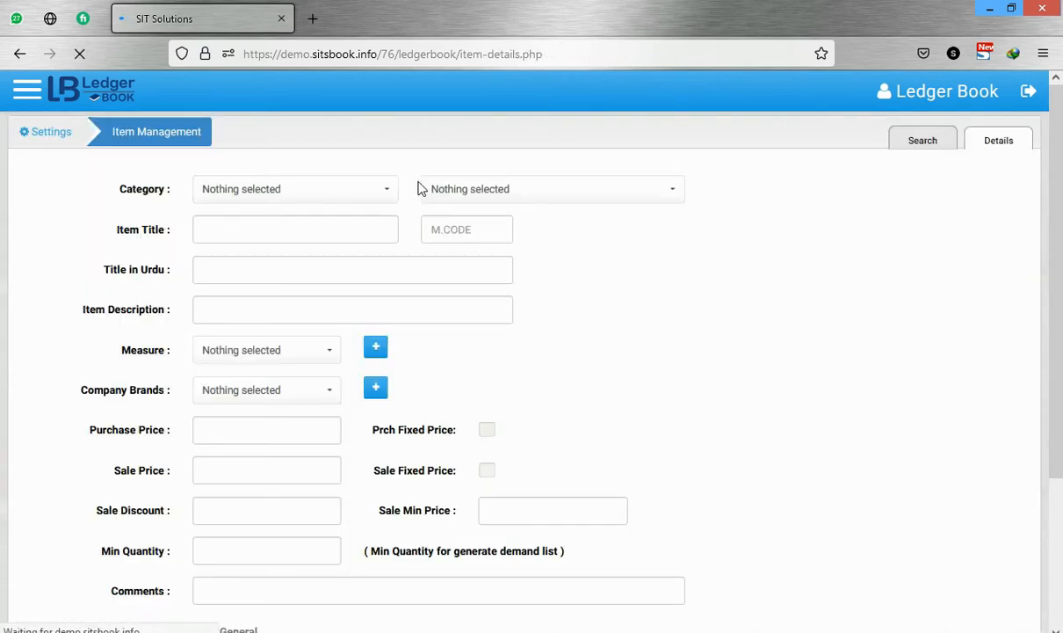
click(370, 192)
key(Down)
key(Down)
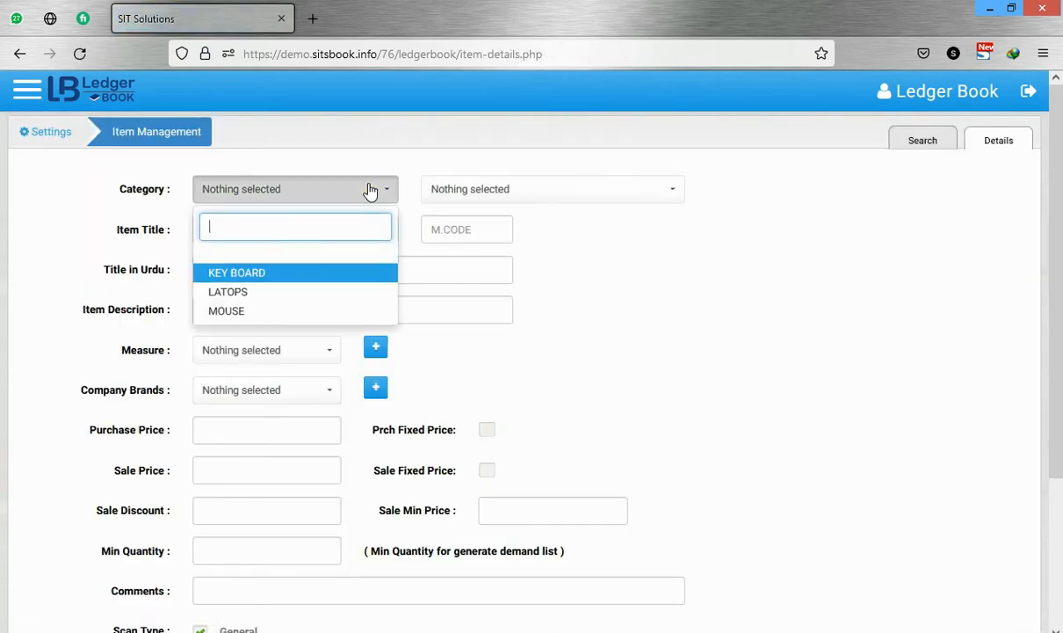
key(Return)
key(Tab)
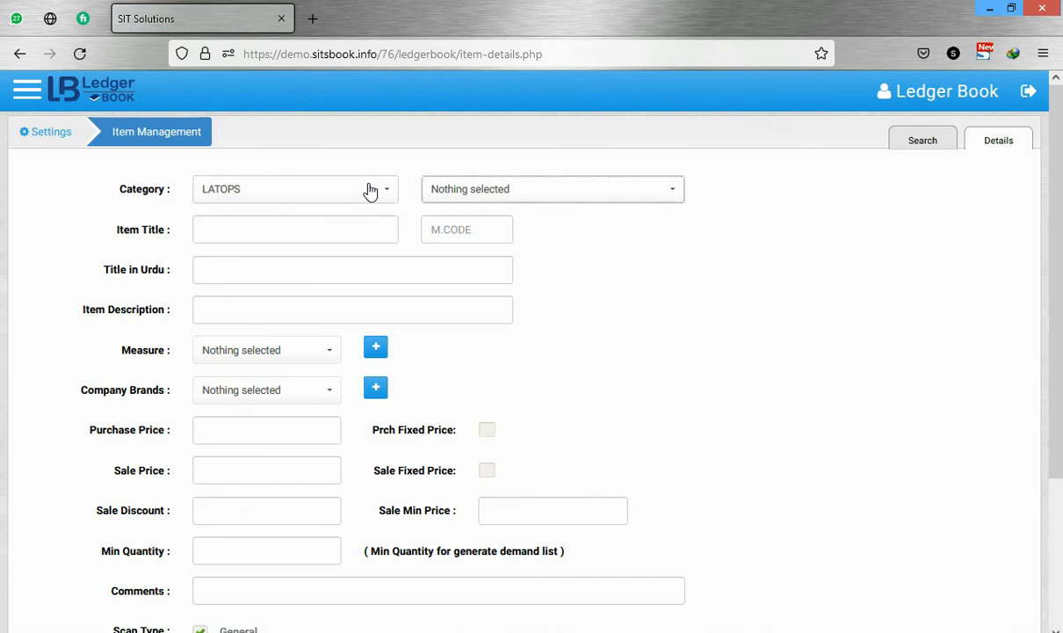
key(Tab)
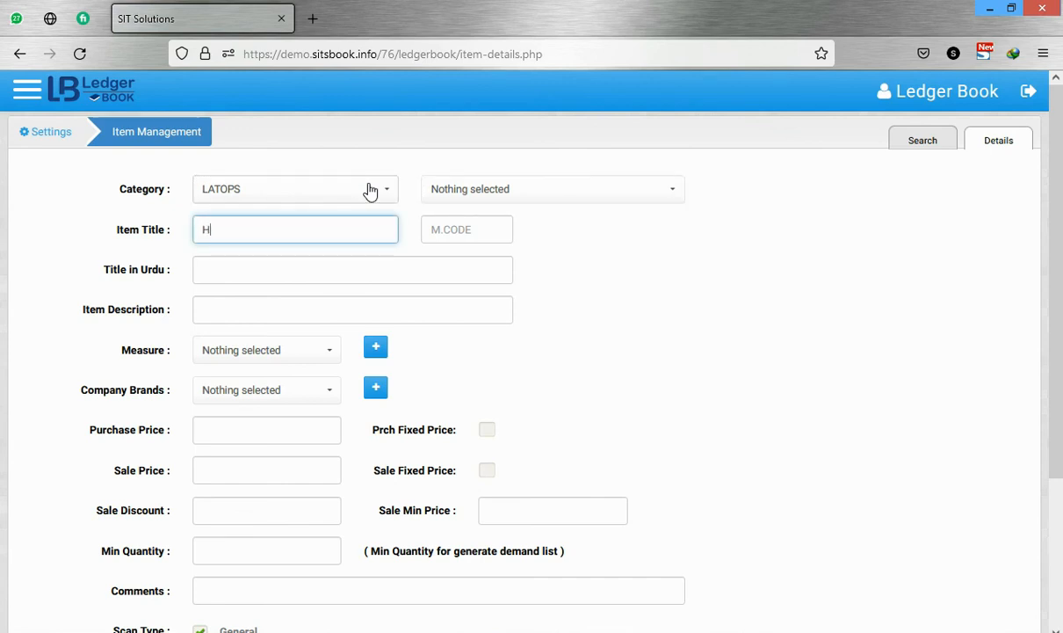
text(HP FOLIO 9480)
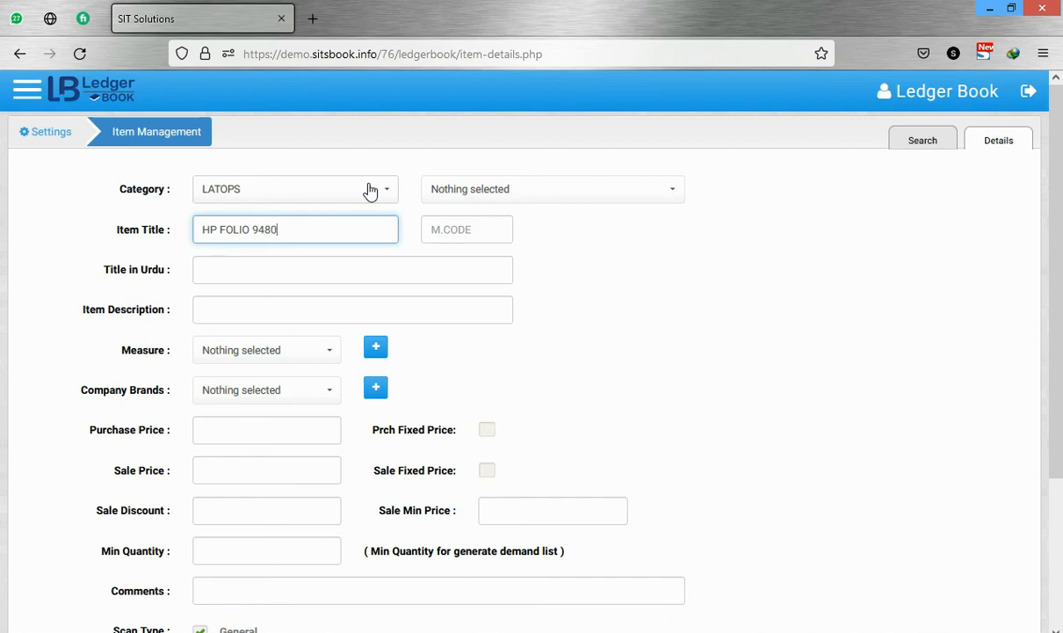
key(Tab)
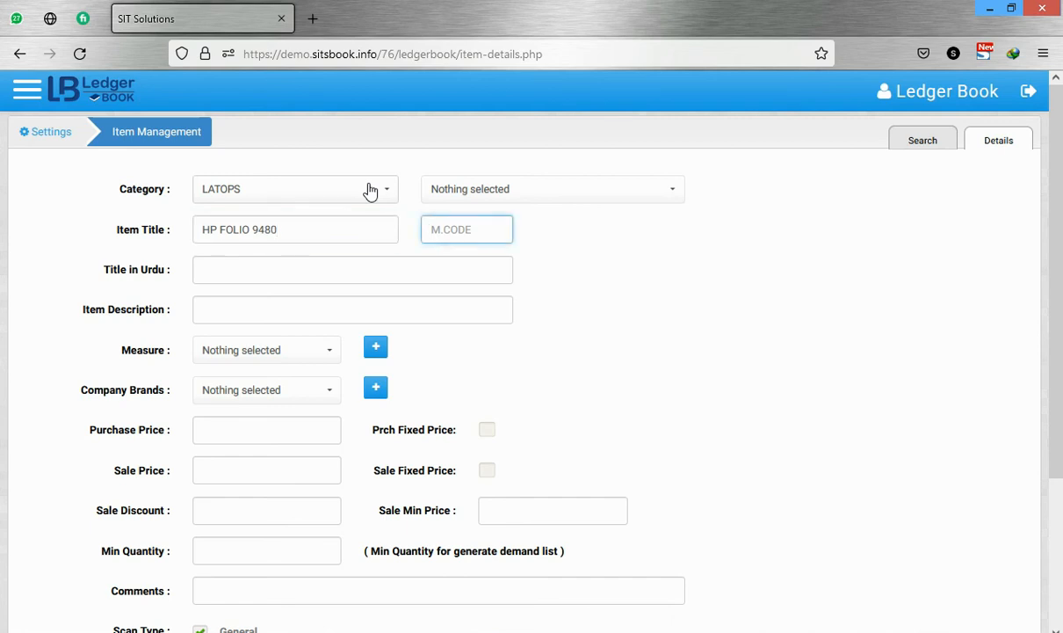
- Set the new laptop item's measure to PCS, leaving the M.CODE, Urdu title, description and company brand empty
click(464, 221)
click(297, 302)
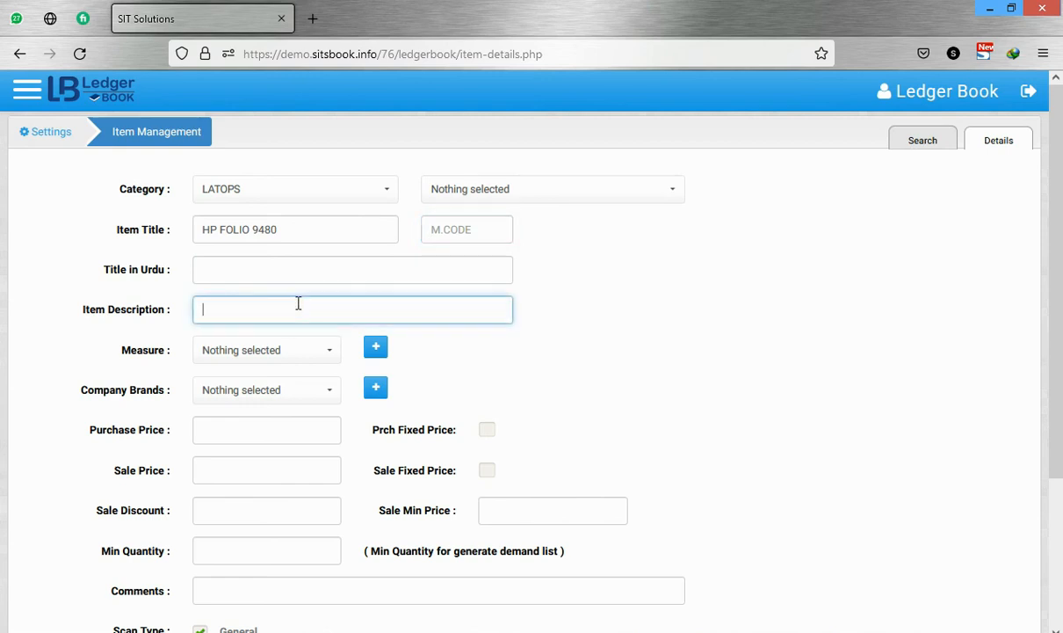
key(Tab)
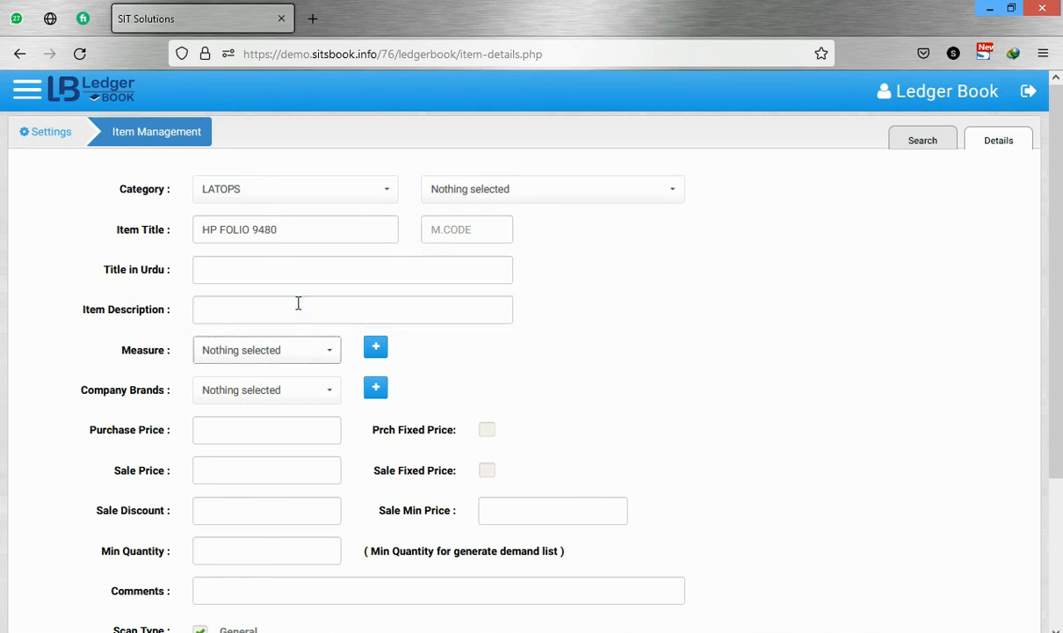
key(Down)
key(Return)
key(Tab)
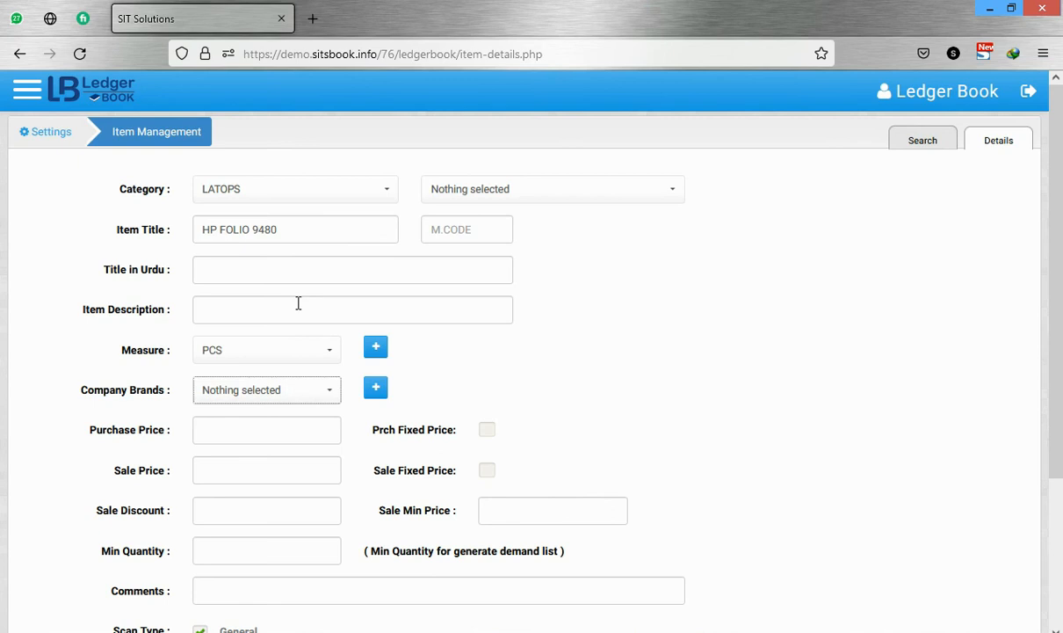
key(Tab)
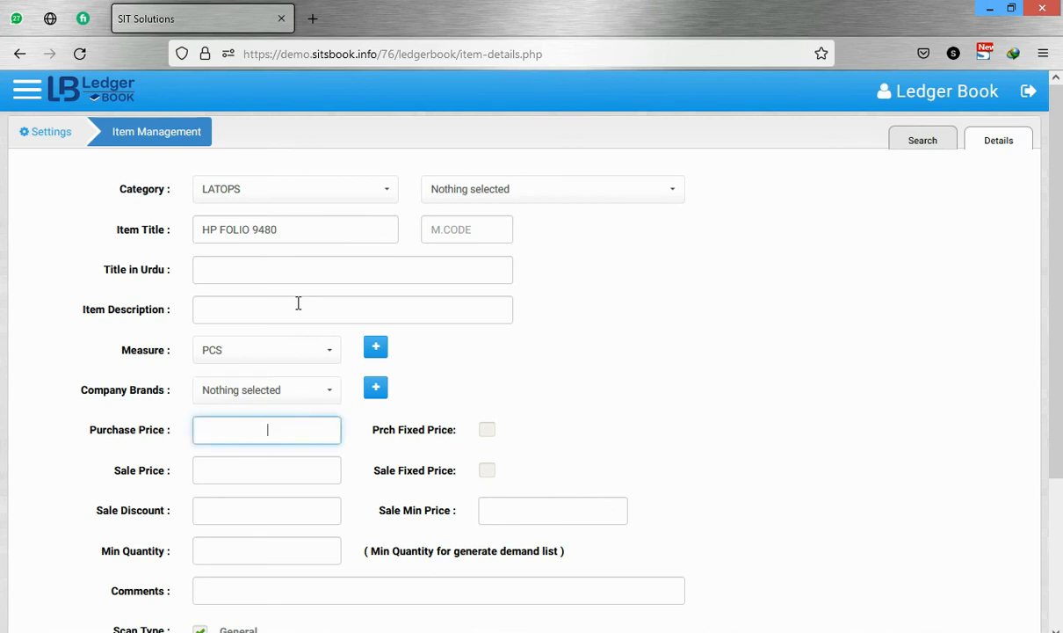
- Set the purchase price to 25000, the sale price to 30000 and the minimum quantity to 3, leaving the discount fields empty
text(25000)
key(Tab)
text(30000)
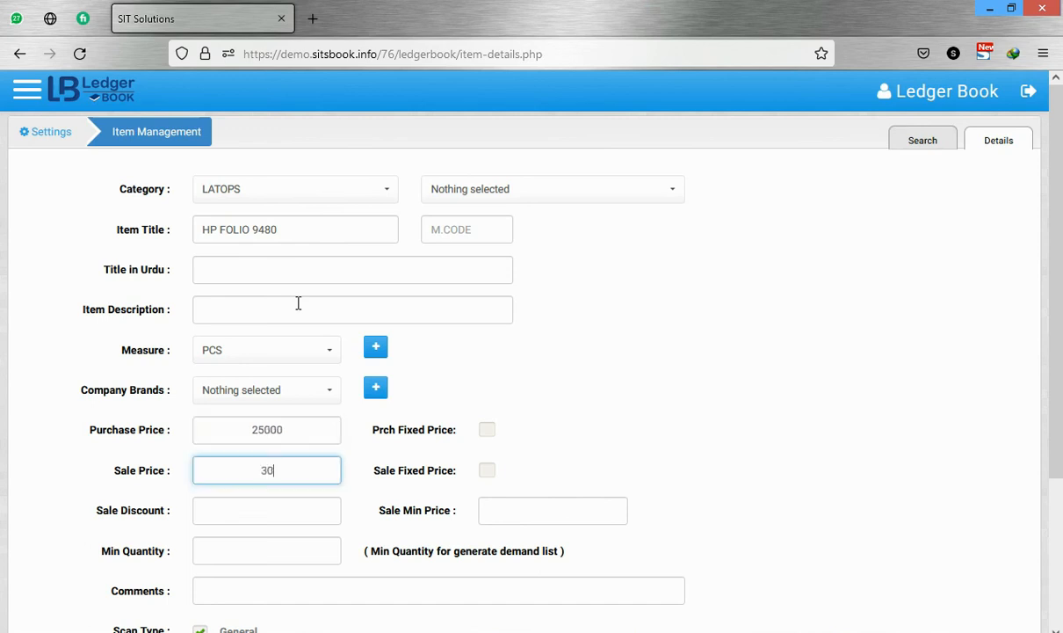
key(Tab)
key(Tab)
key(Tab)
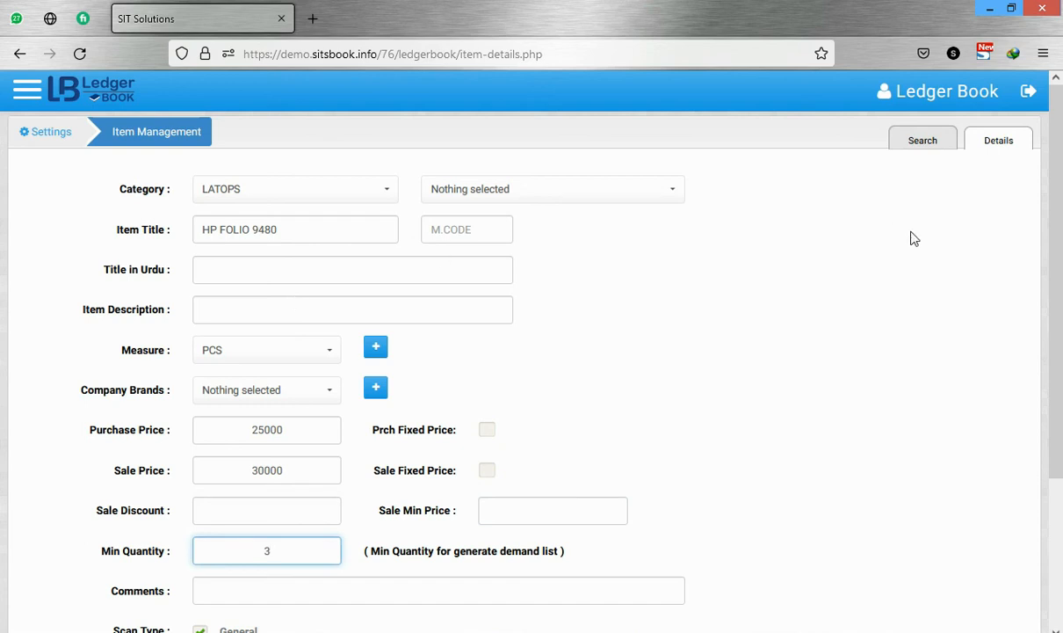
- Save the new HP FOLIO 9480 item and record its opening quantity as 5
scroll(1061, 281, down, 3)
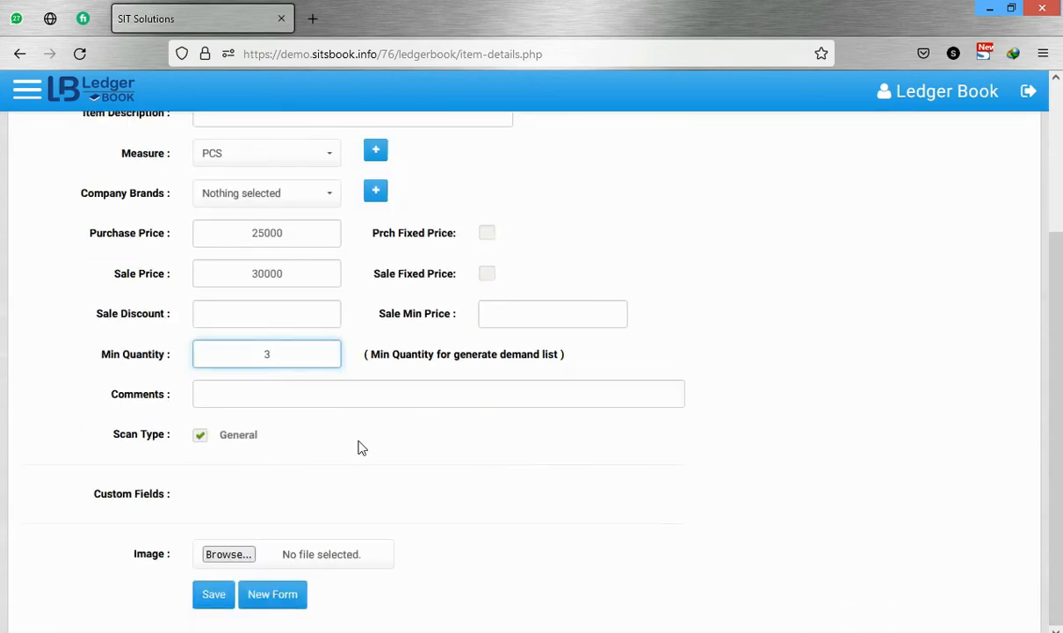
click(211, 598)
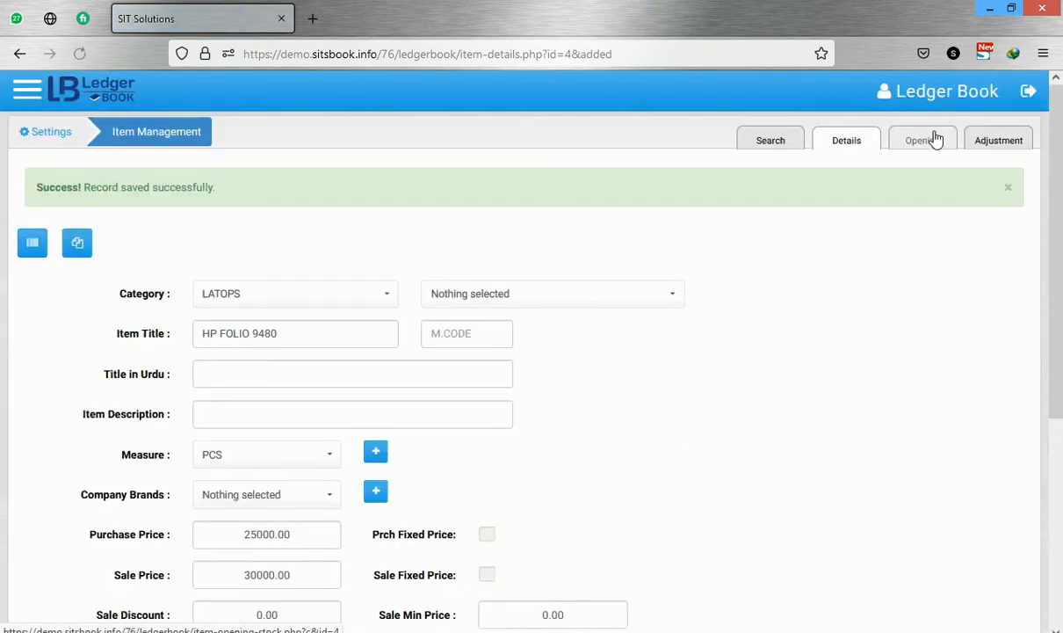
click(935, 138)
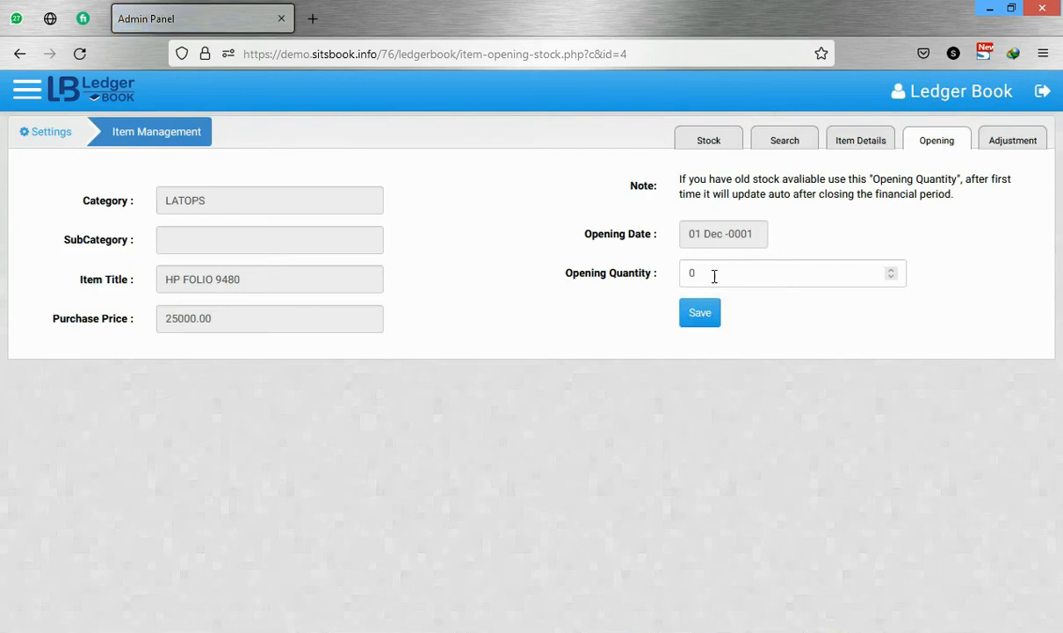
click(715, 276)
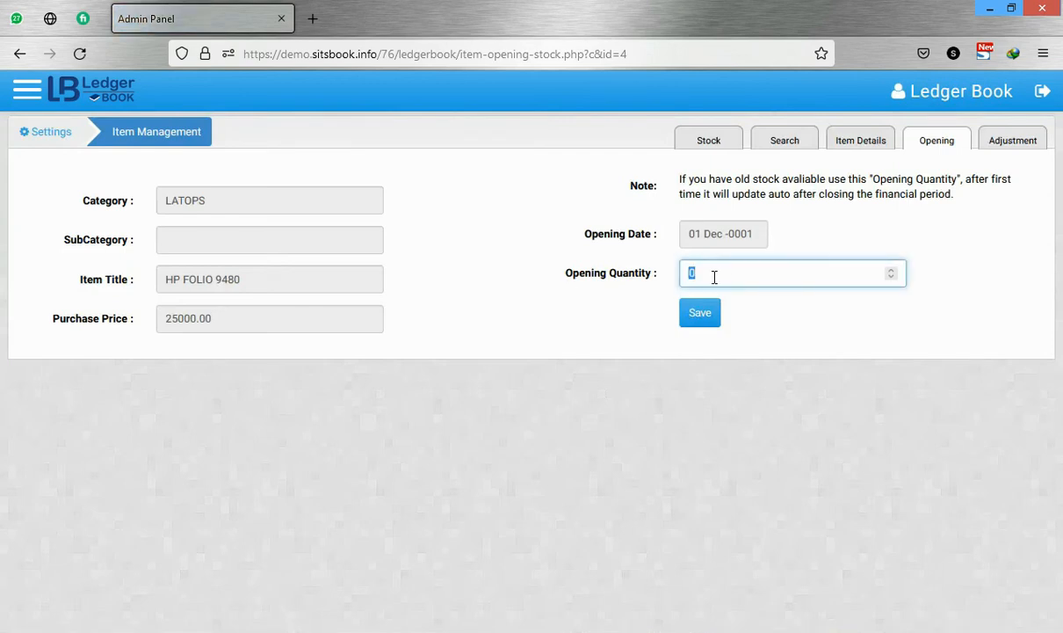
text(1)
text(5)
click(702, 313)
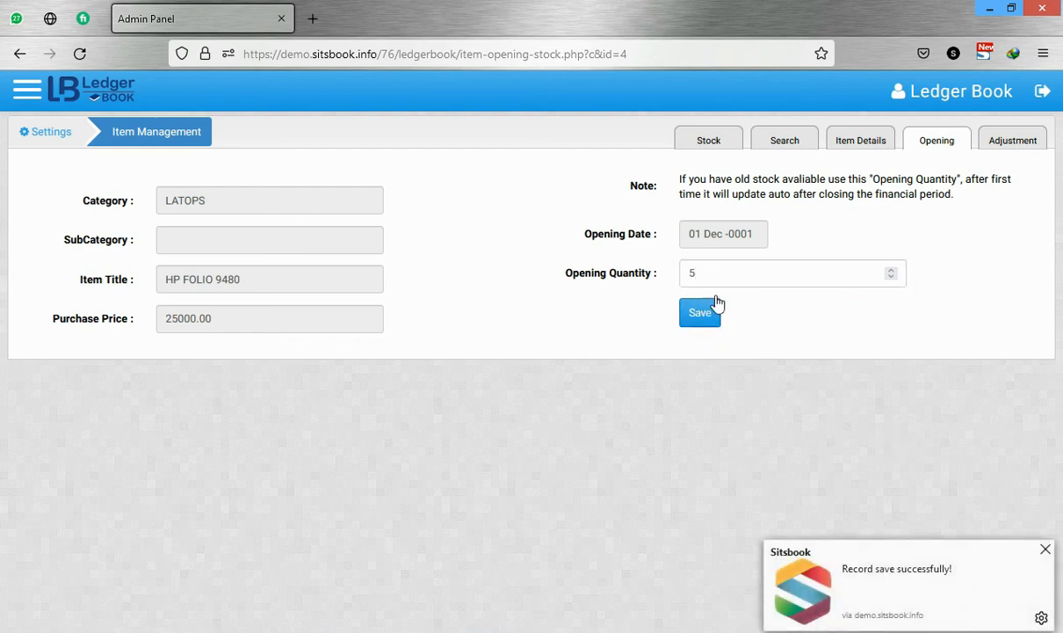
double_click(691, 273)
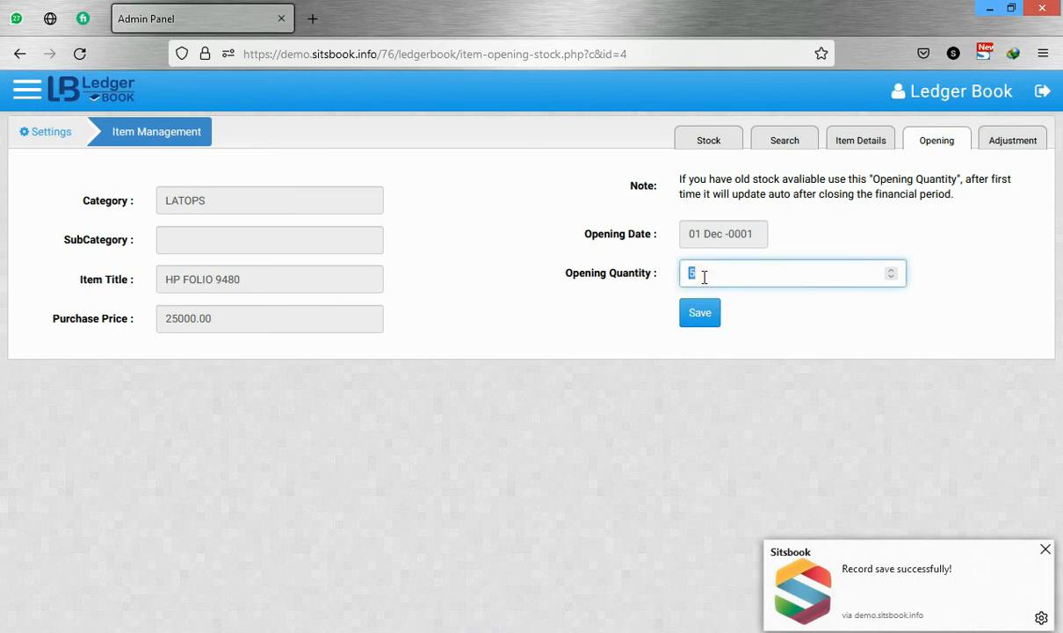
click(712, 275)
- Inspect the IN and OUT adjustment types for the HP FOLIO 9480 without recording an adjustment
click(1015, 146)
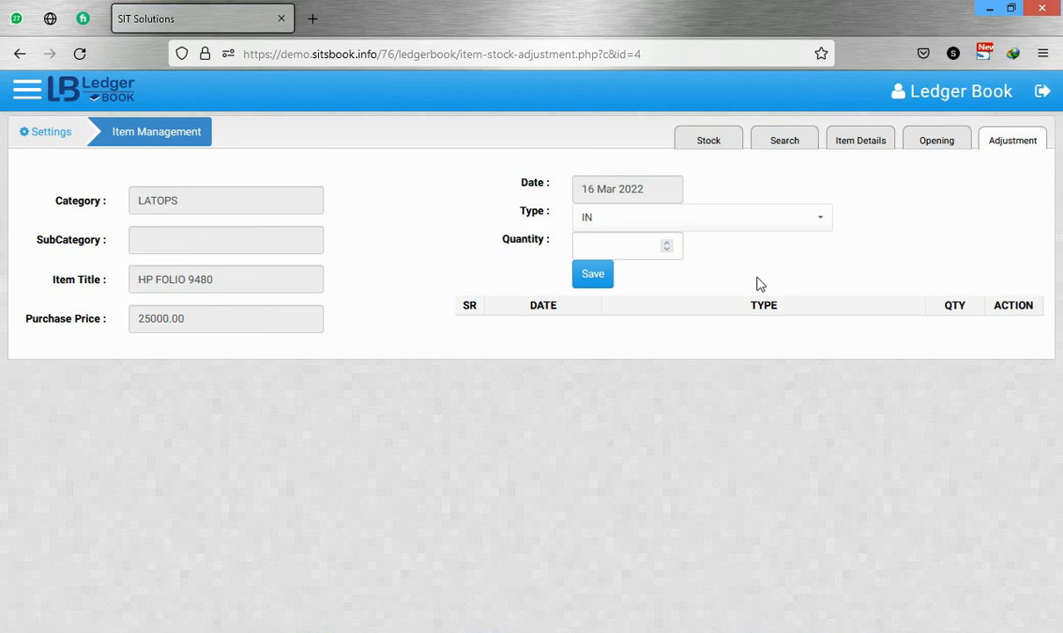
click(639, 228)
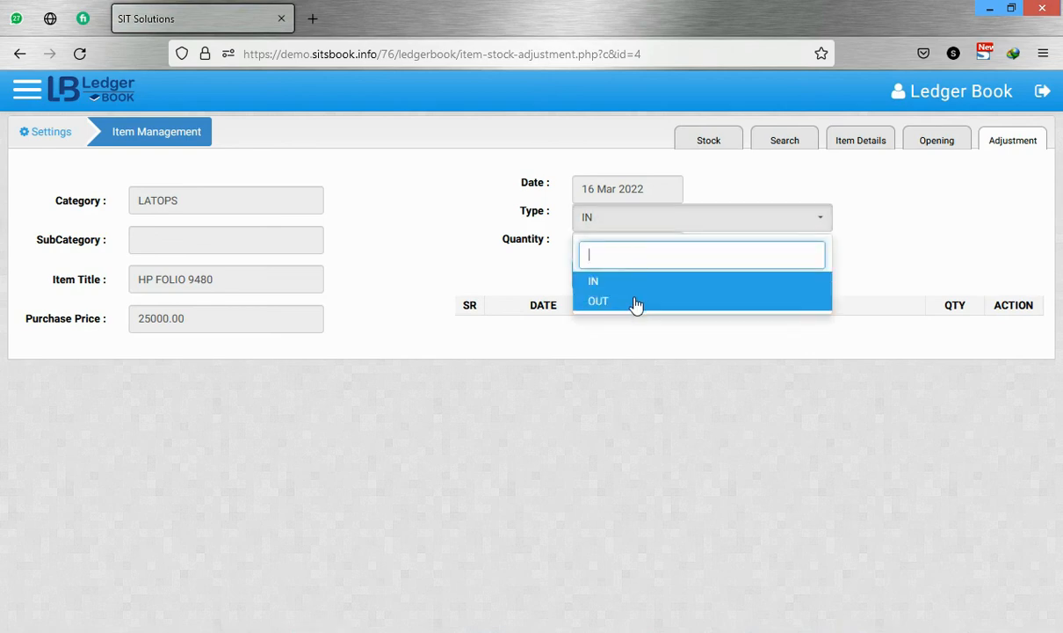
click(636, 300)
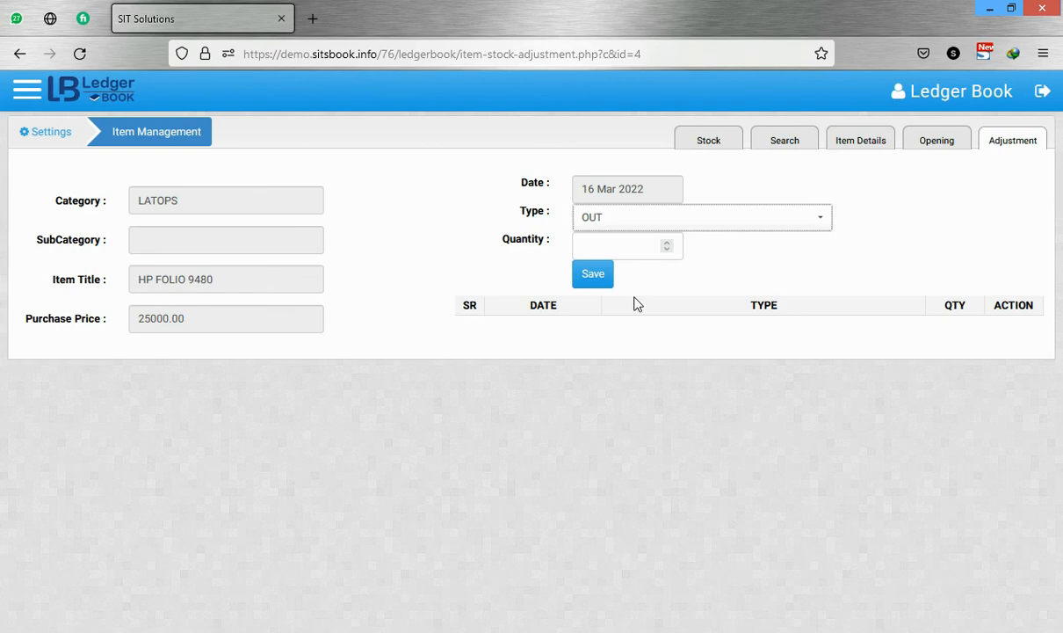
click(632, 225)
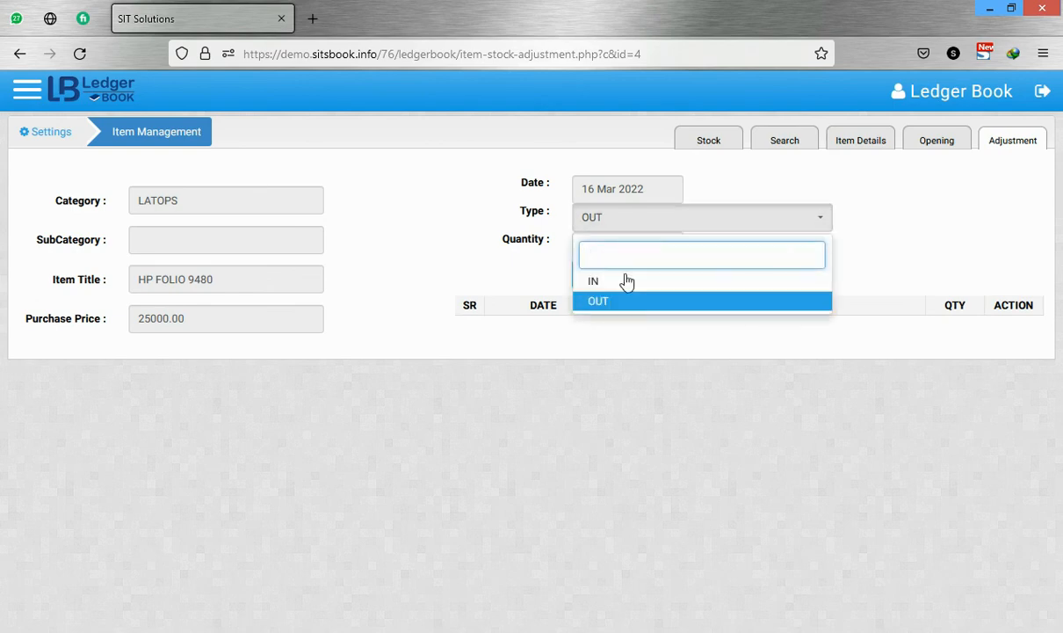
click(626, 281)
click(608, 246)
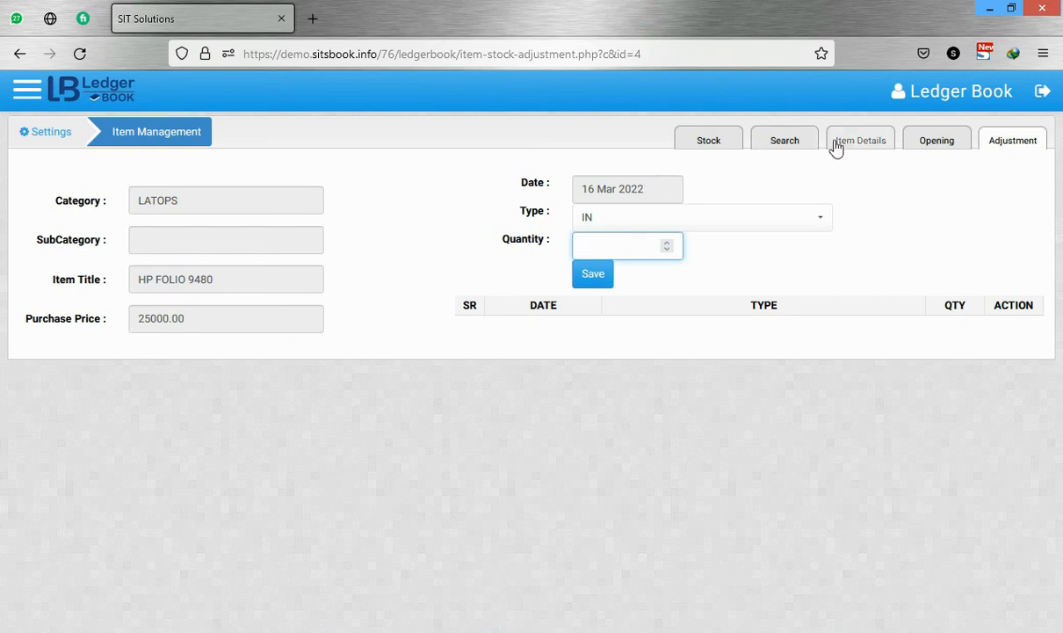
- Search all items without filters and review the laptop's row in the stock position report
click(797, 144)
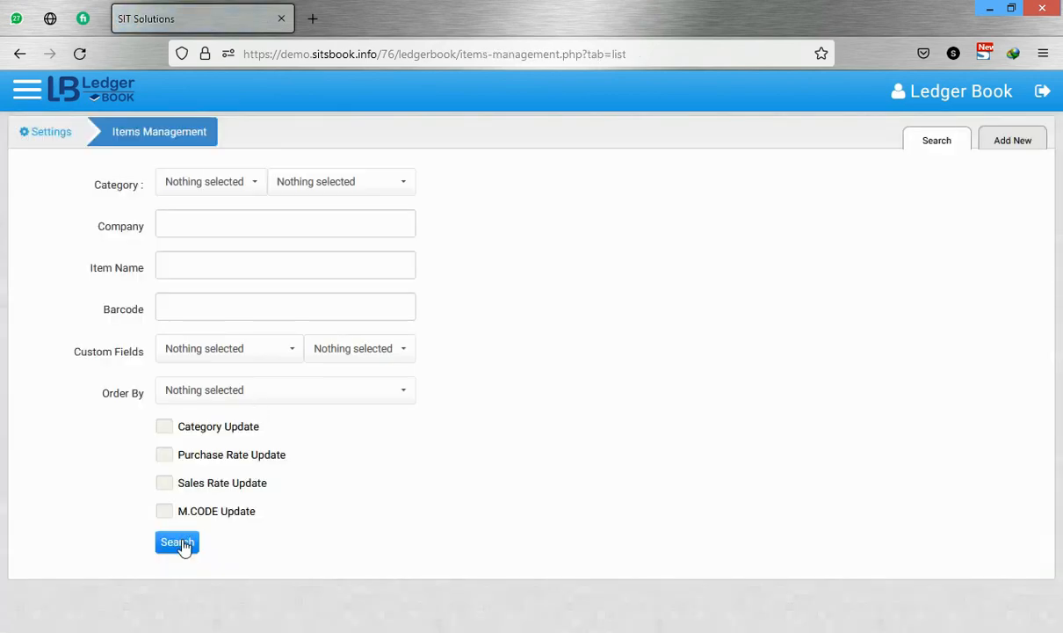
click(183, 543)
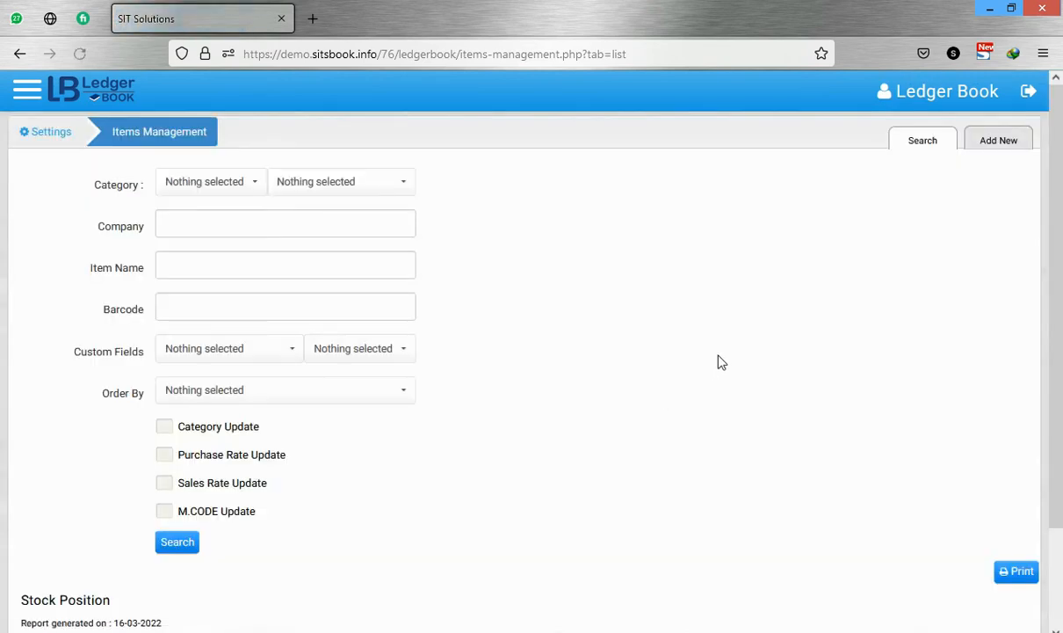
scroll(719, 362, down, 2)
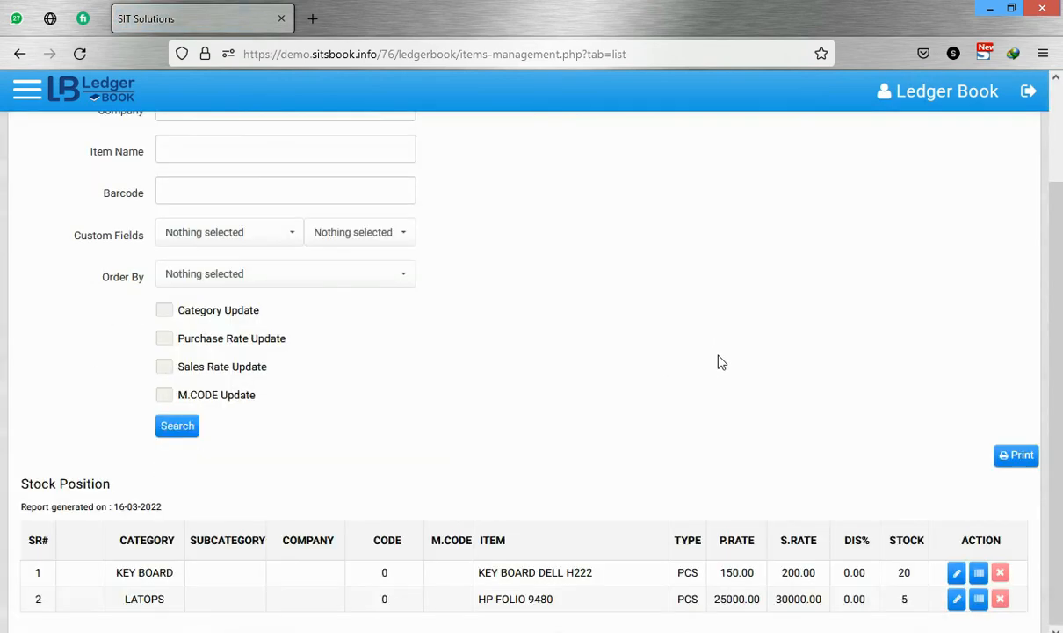
double_click(147, 598)
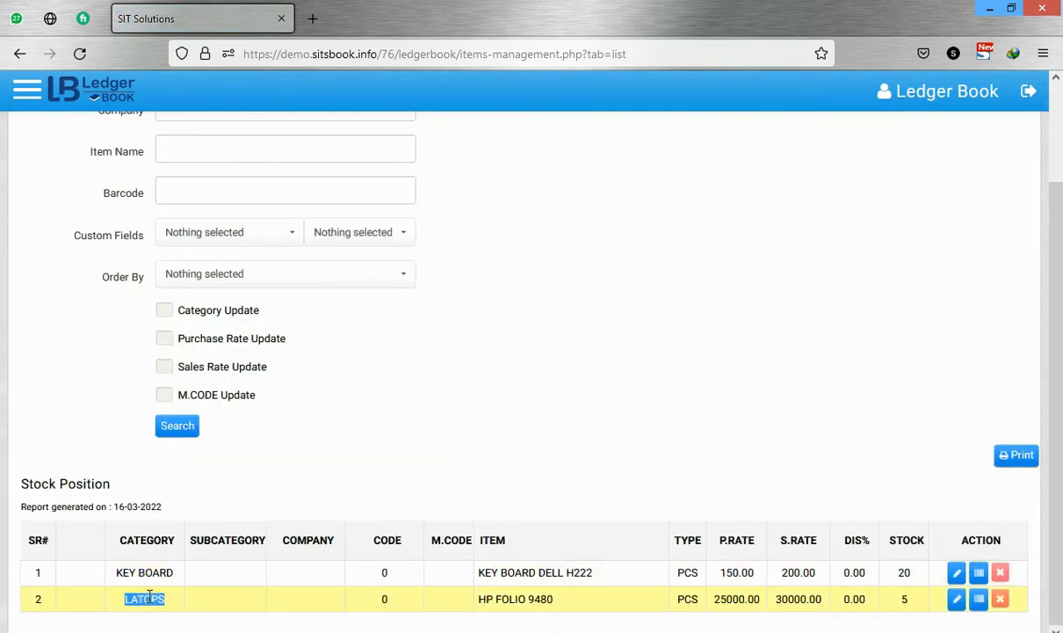
scroll(772, 353, up, 2)
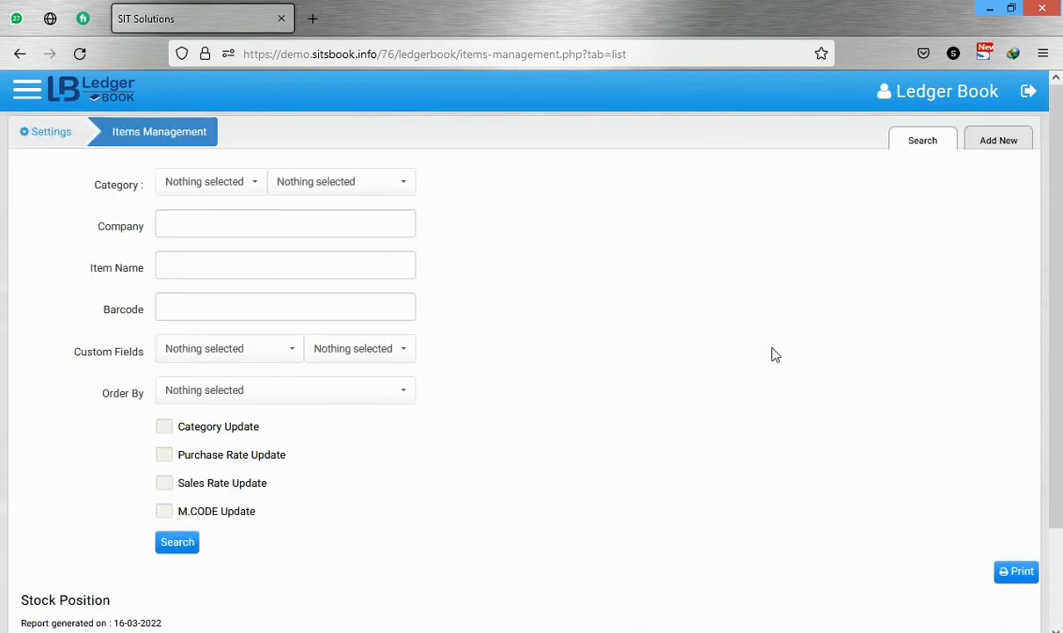
- Start a new item in the MOUSE category without a subcategory and title it MOUSE DELL
click(991, 155)
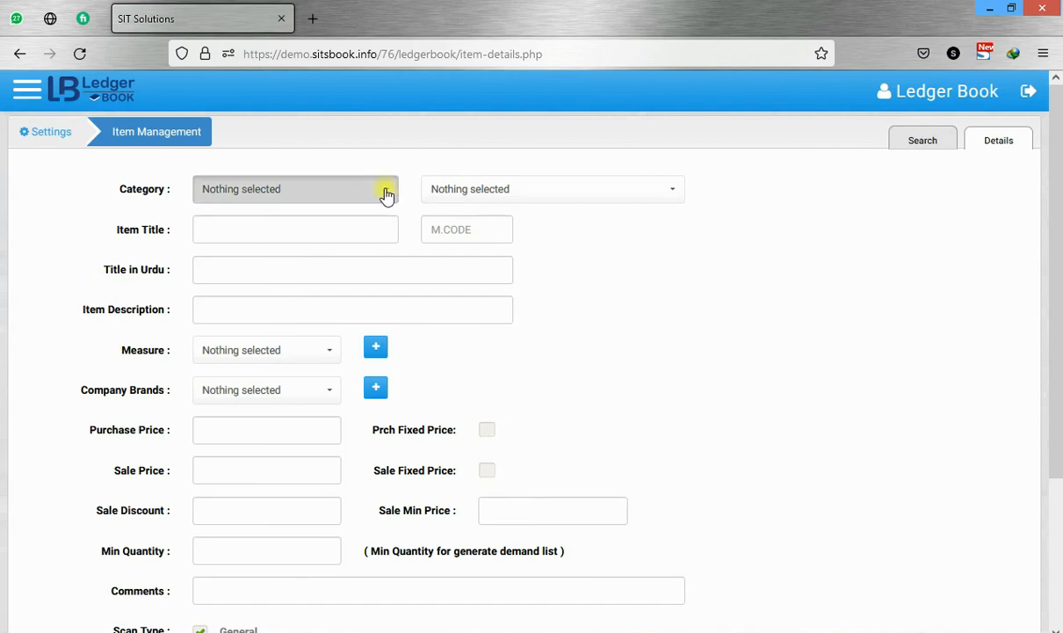
click(387, 193)
key(Down)
key(Down)
key(Up)
key(Up)
key(Down)
key(Down)
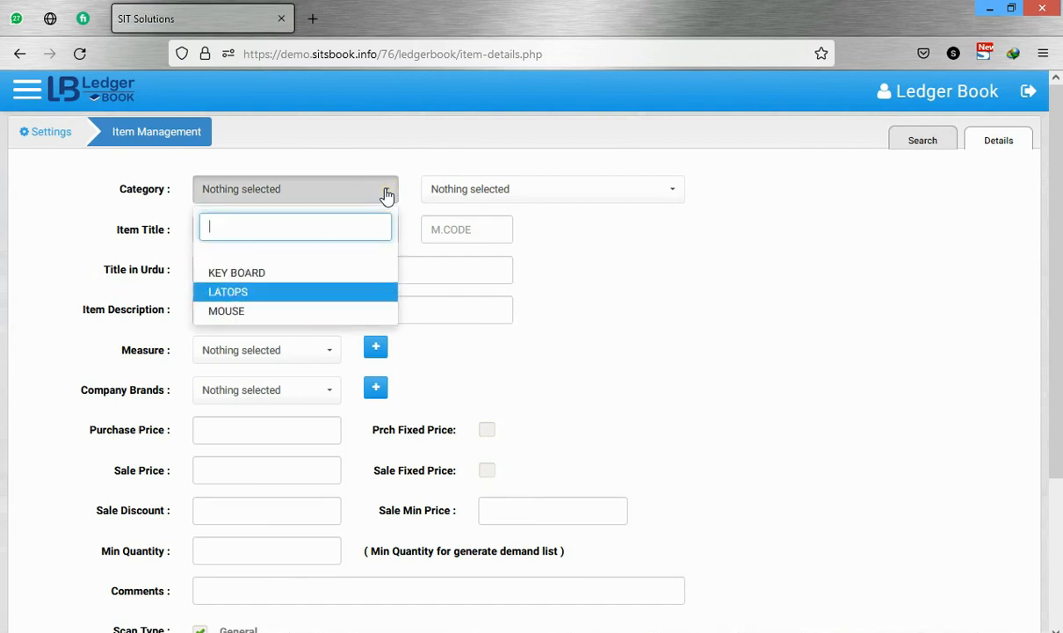
key(Down)
key(Return)
key(Tab)
key(Tab)
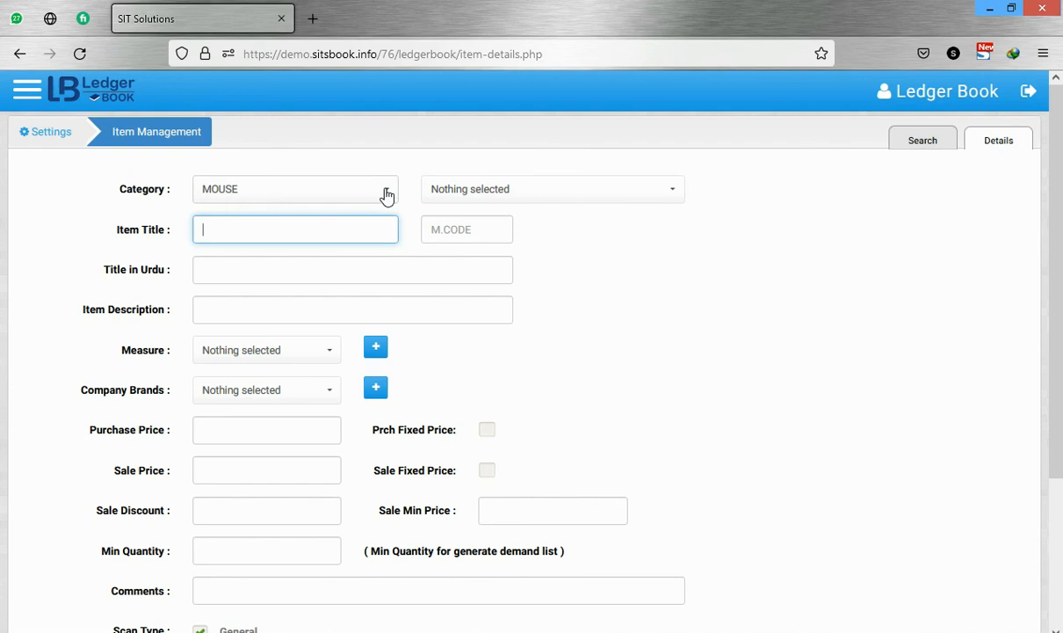
text(MOUSE DEL)
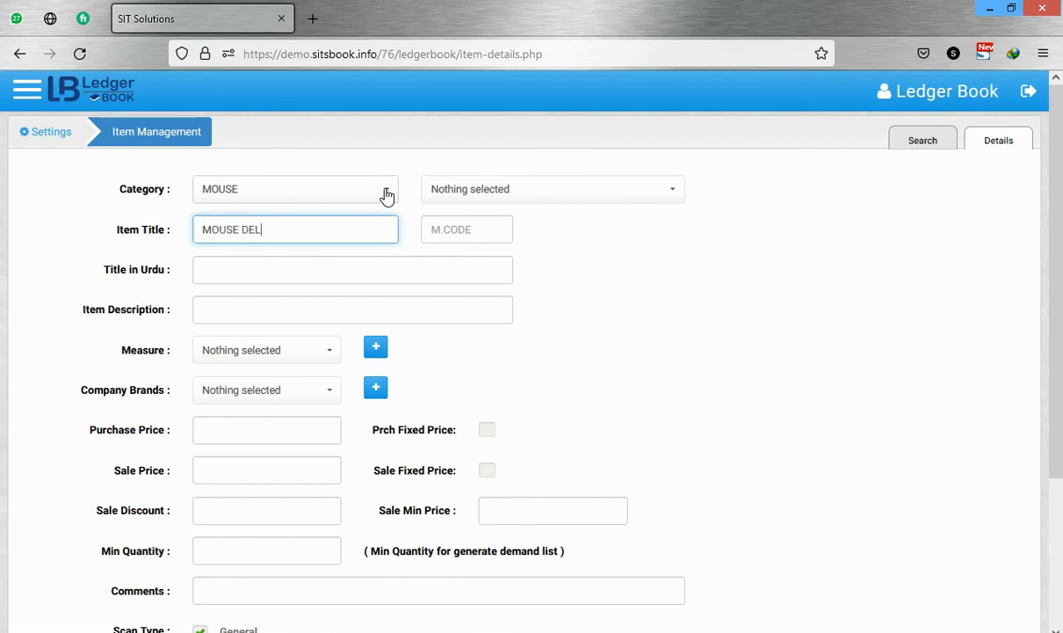
text(L)
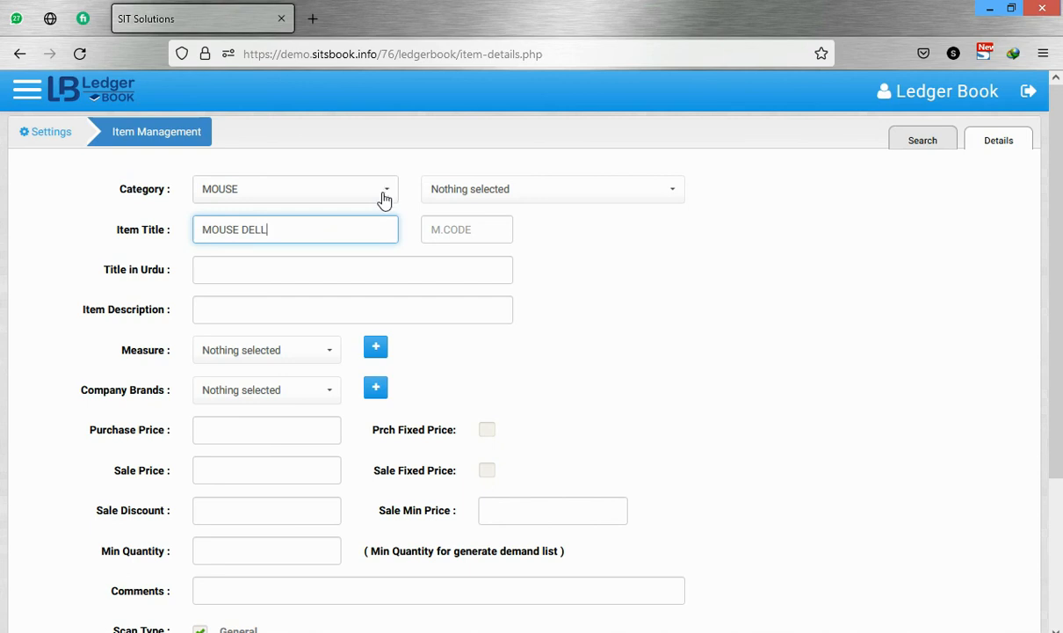
- Set the new mouse item's measure to PCS
click(269, 361)
key(Down)
key(Return)
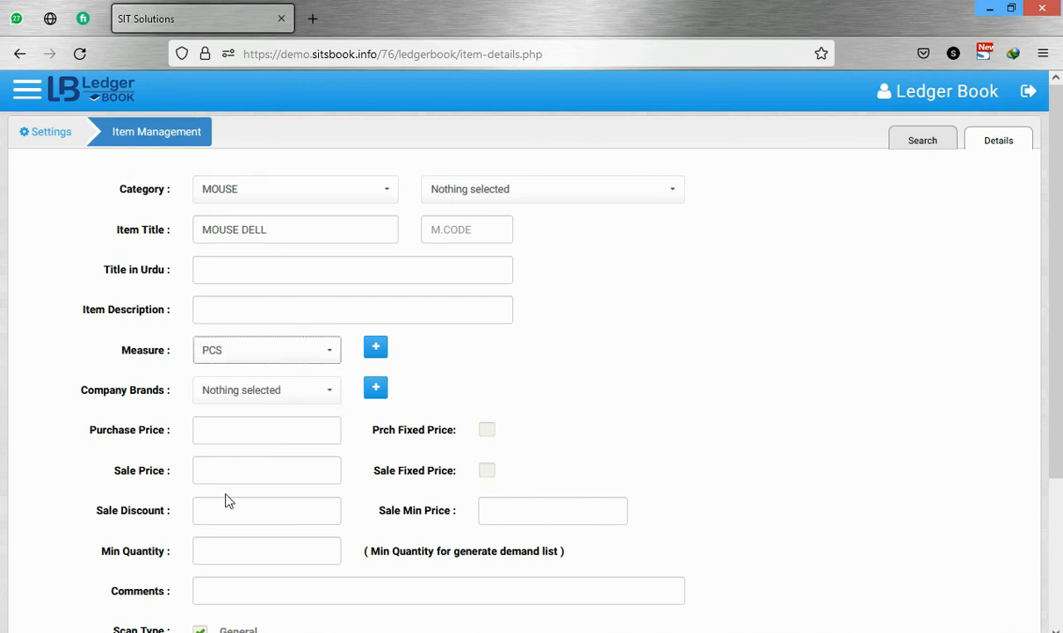
- Set the mouse's purchase price to 100 and sale price to 150, and save the item
click(228, 430)
text(1)
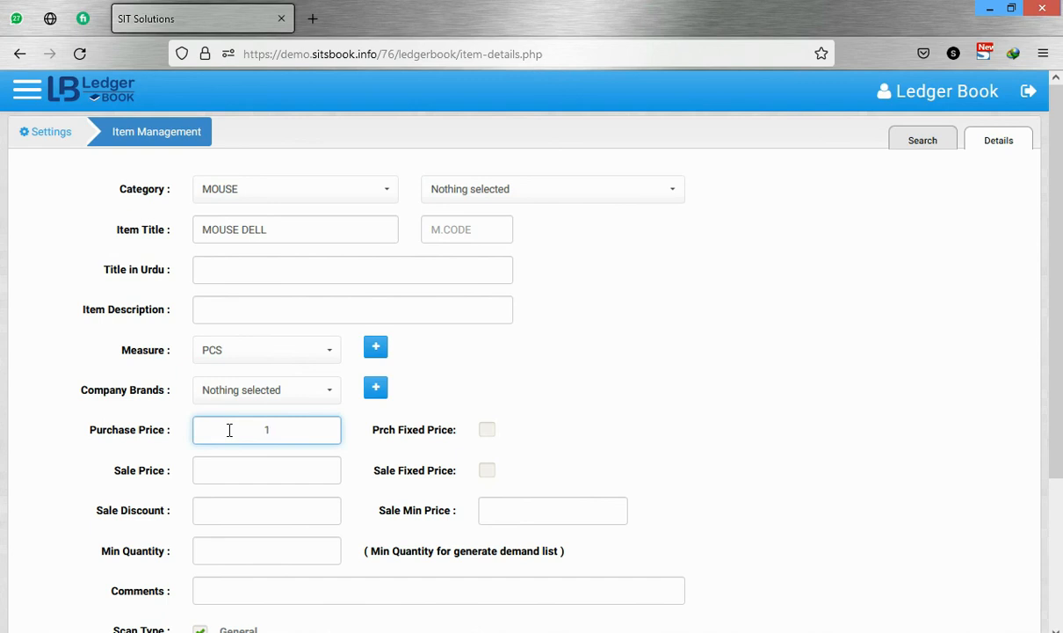
text(00)
key(Tab)
text(1)
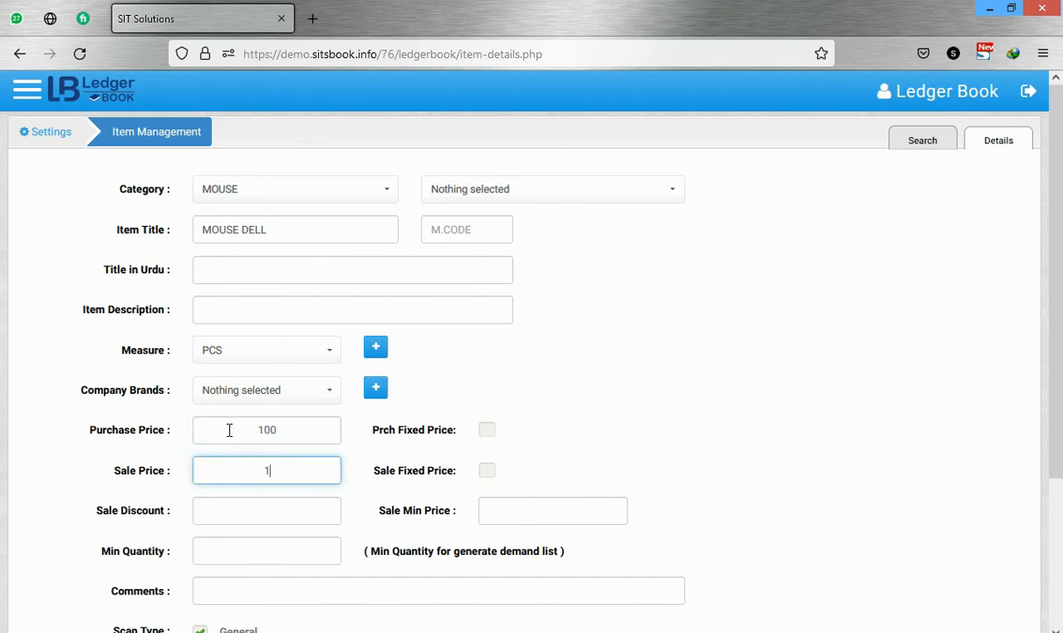
text(50)
key(Tab)
key(Tab)
key(Return)
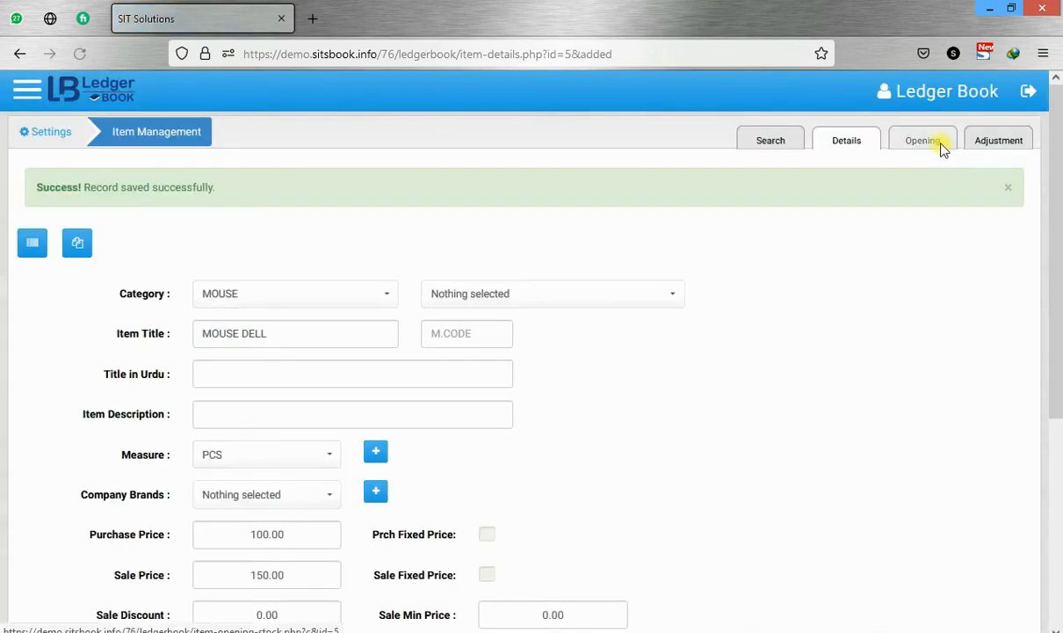
- Record an opening quantity of 10 for the MOUSE DELL item and save it
click(923, 142)
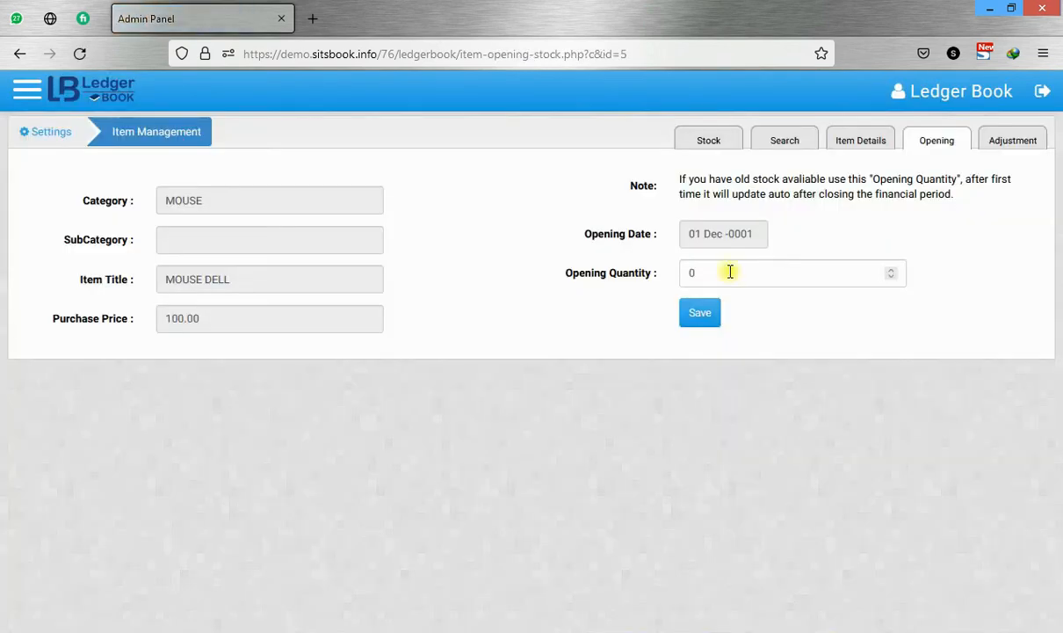
double_click(730, 273)
text(12)
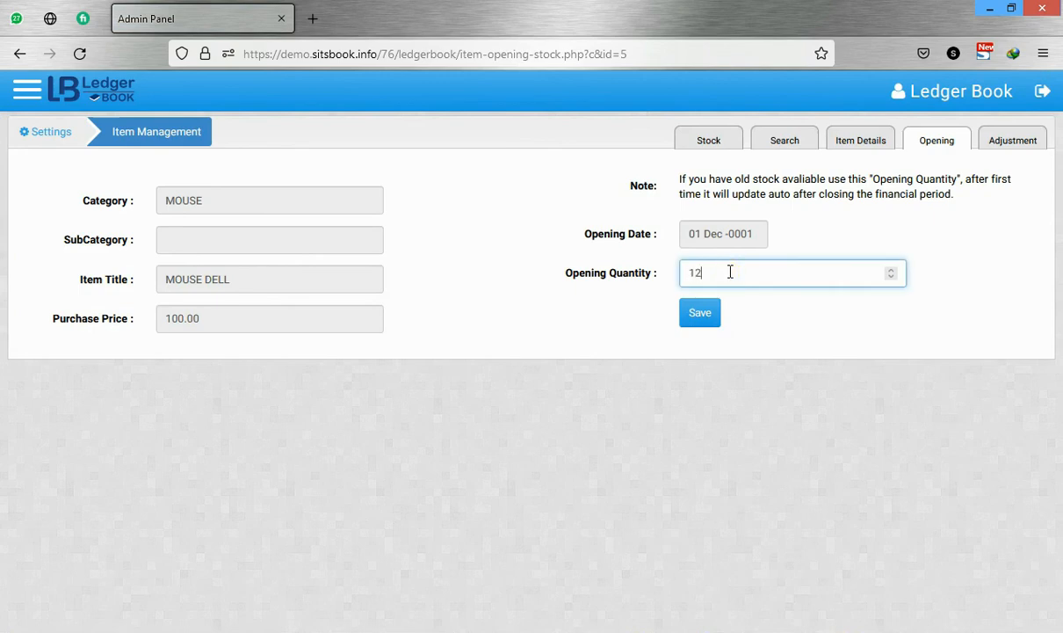
text(0)
click(702, 317)
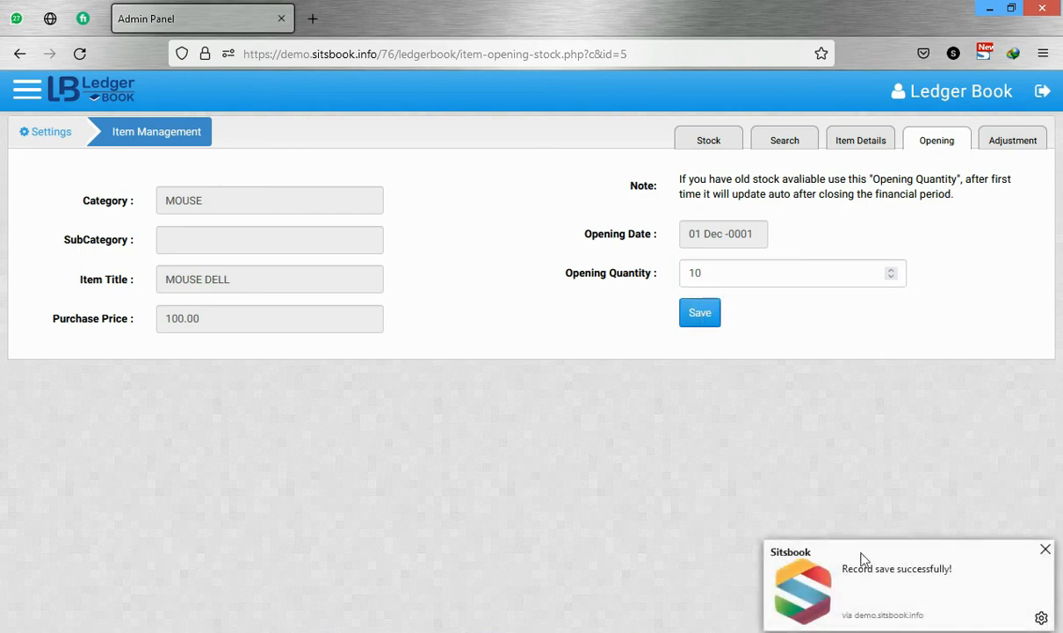
- Run an unfiltered item search and check the stock position of the keyboard, laptop and mouse
click(778, 145)
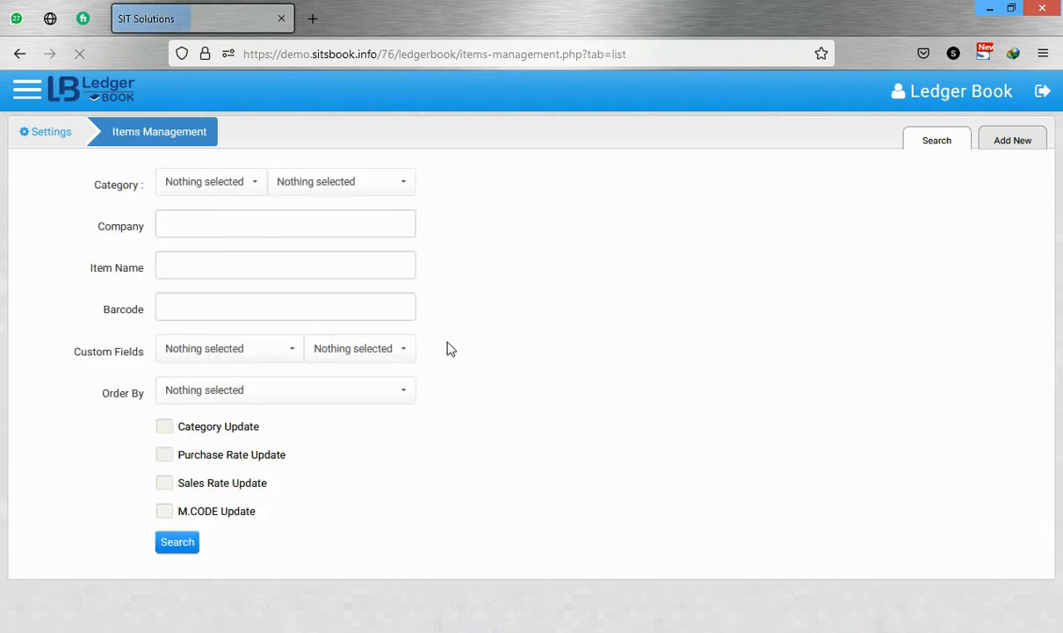
click(178, 545)
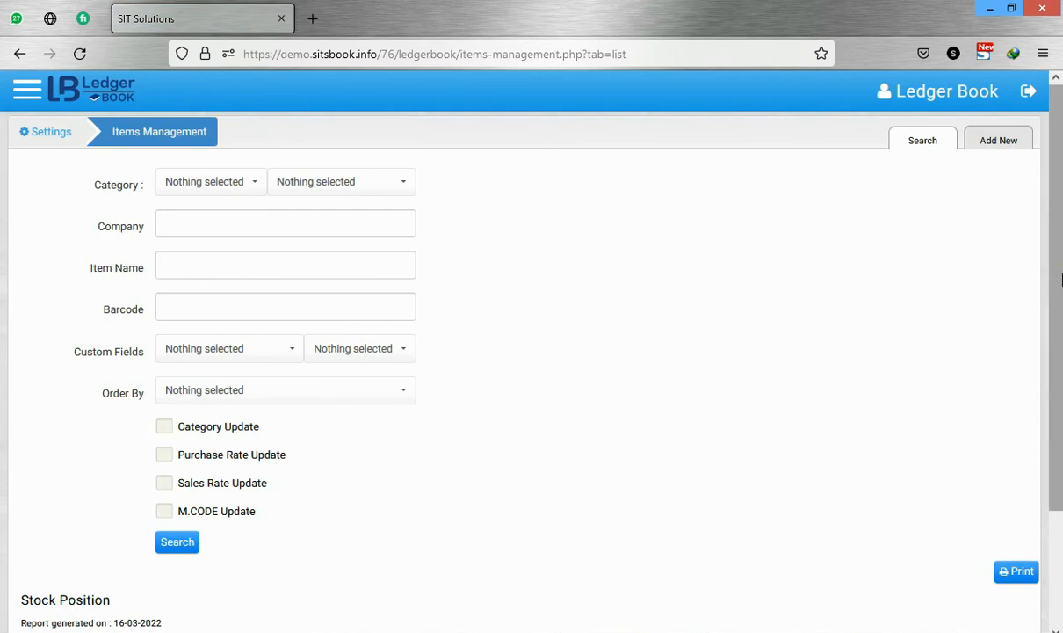
scroll(1060, 435, down, 3)
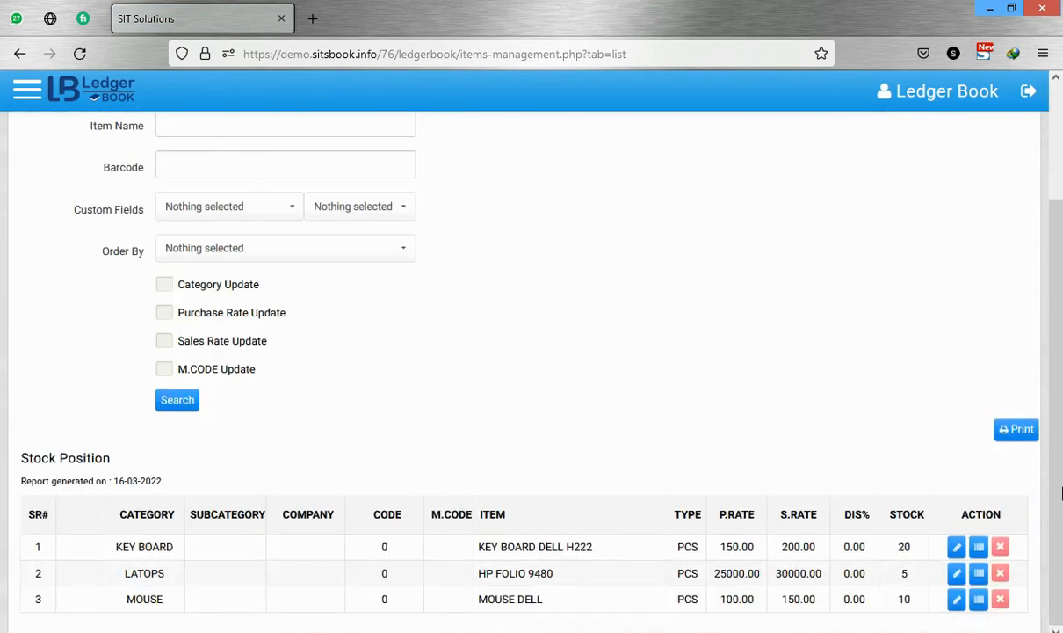